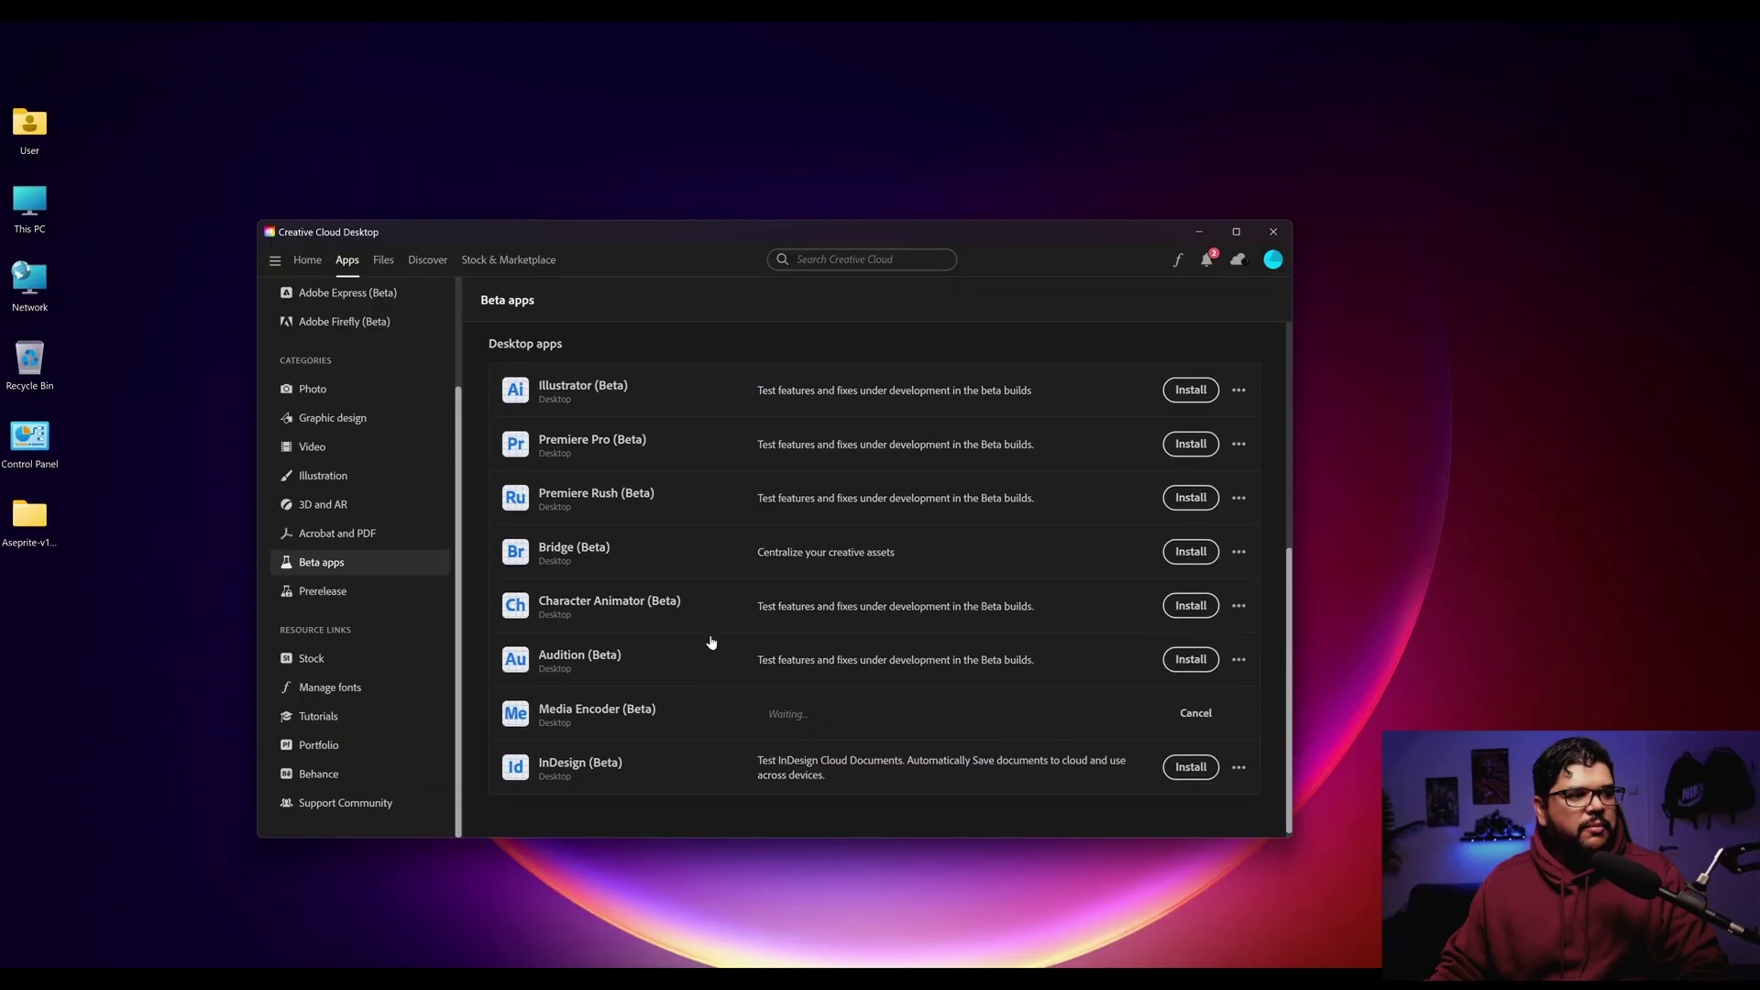
# Confirm After Effects (Beta) is among the installed beta apps, then bring up the Start menu
pyautogui.scroll(1, 711, 642)
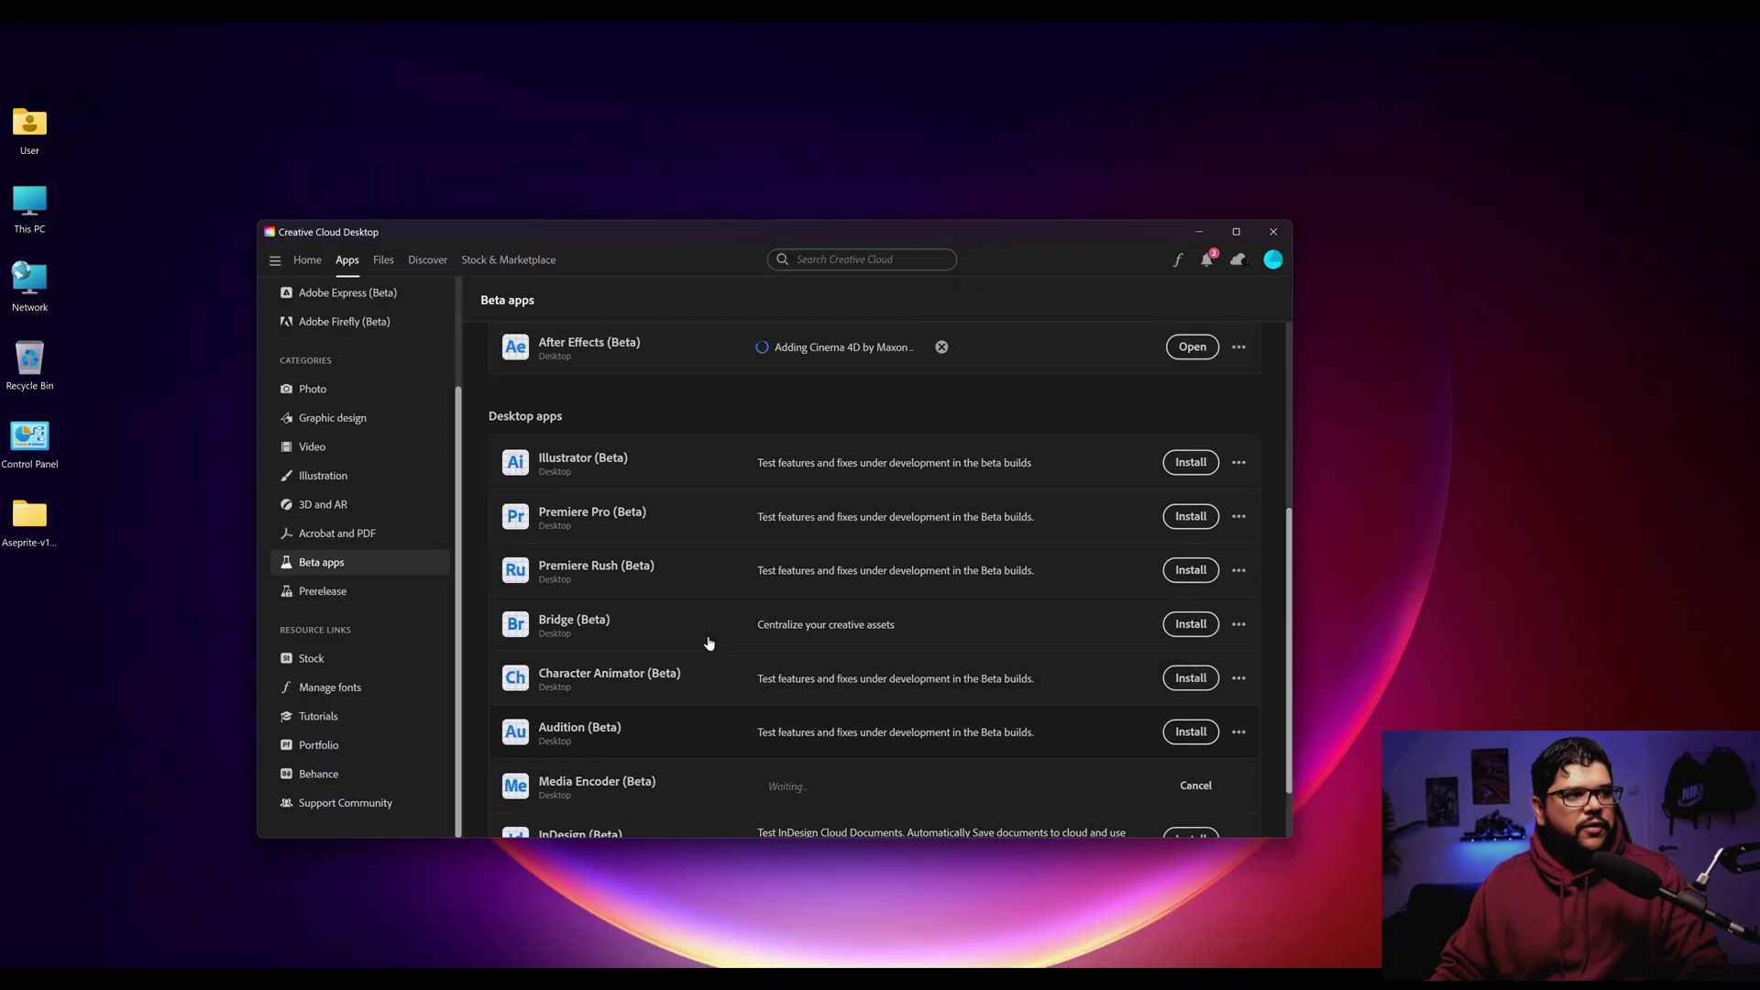
pyautogui.scroll(2, 664, 656)
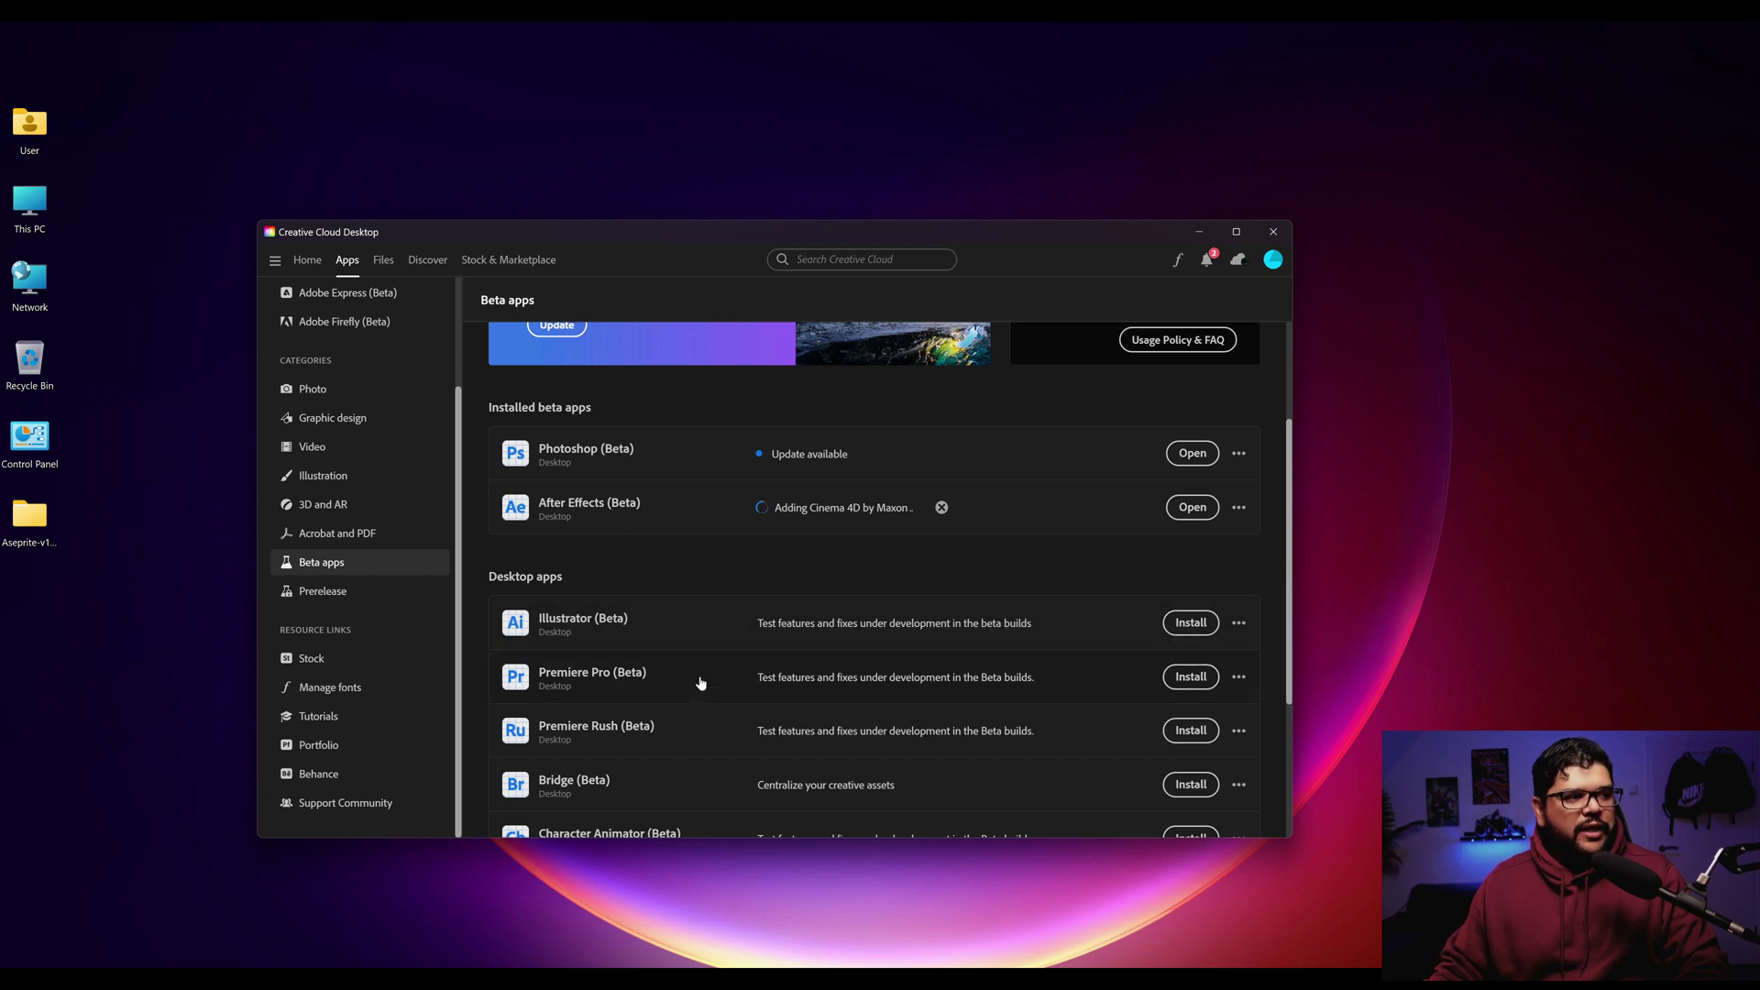
pyautogui.scroll(-3, 701, 683)
pyautogui.scroll(3, 623, 607)
pyautogui.press('super')
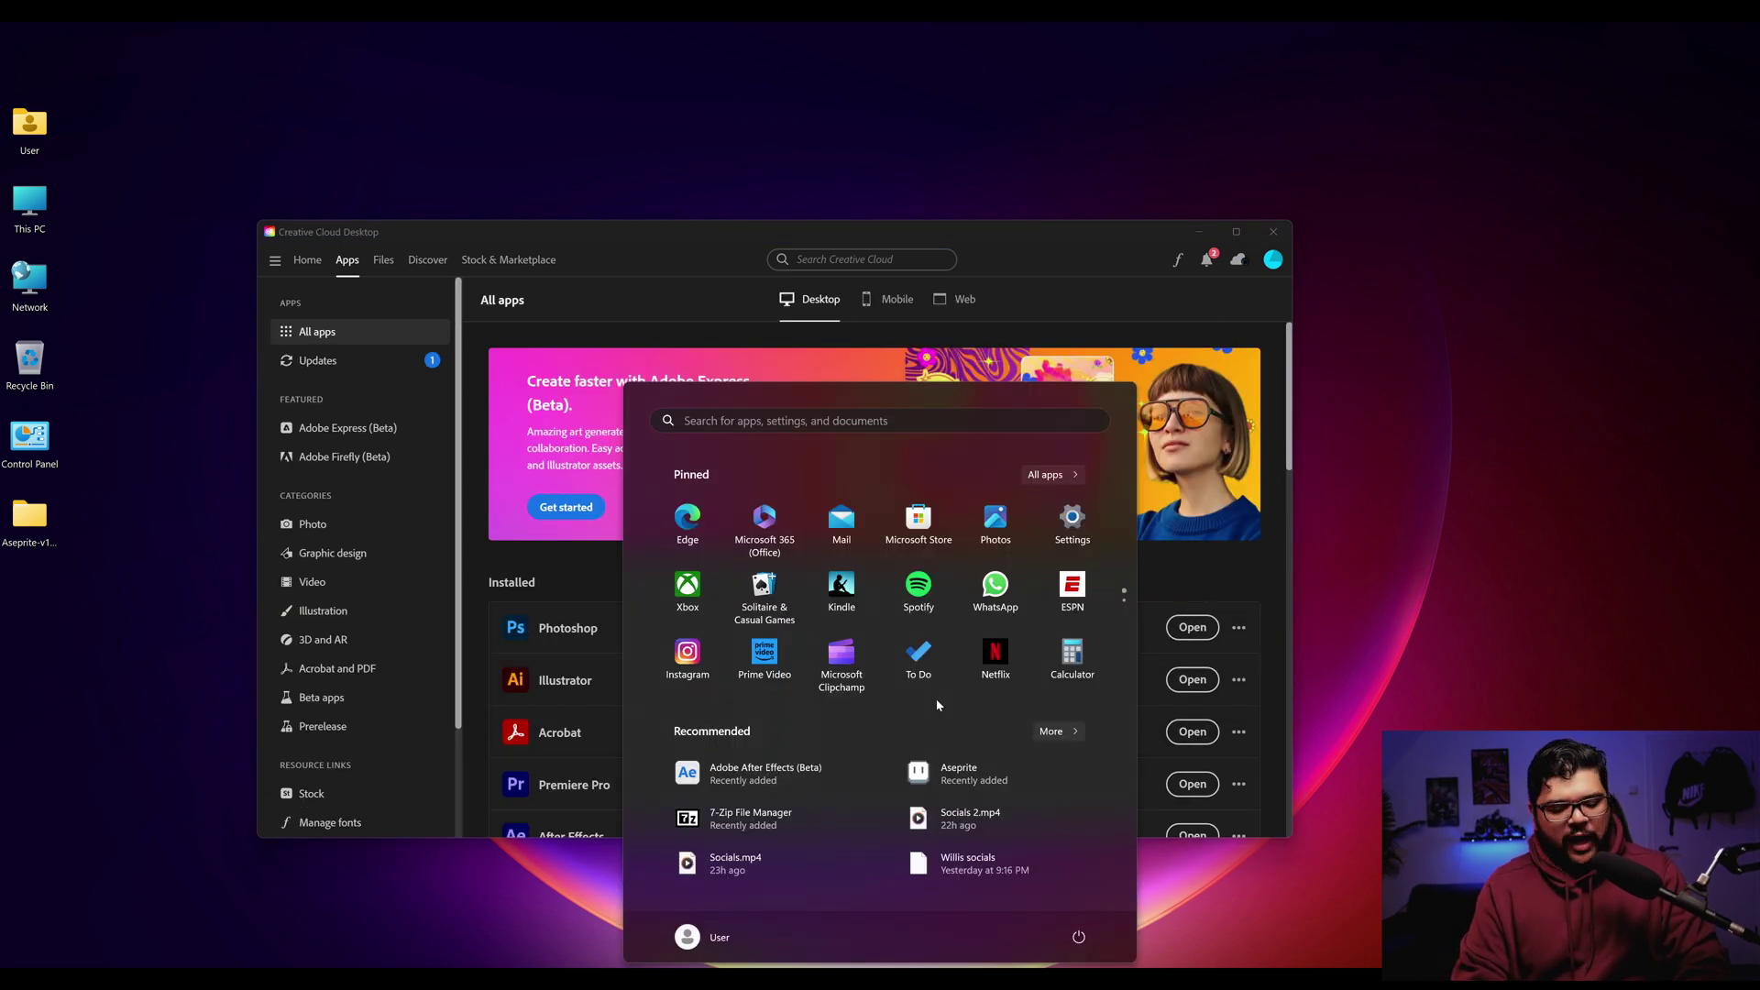
# Search 'after' in the Start menu and launch Adobe After Effects (Beta)
pyautogui.write('after')
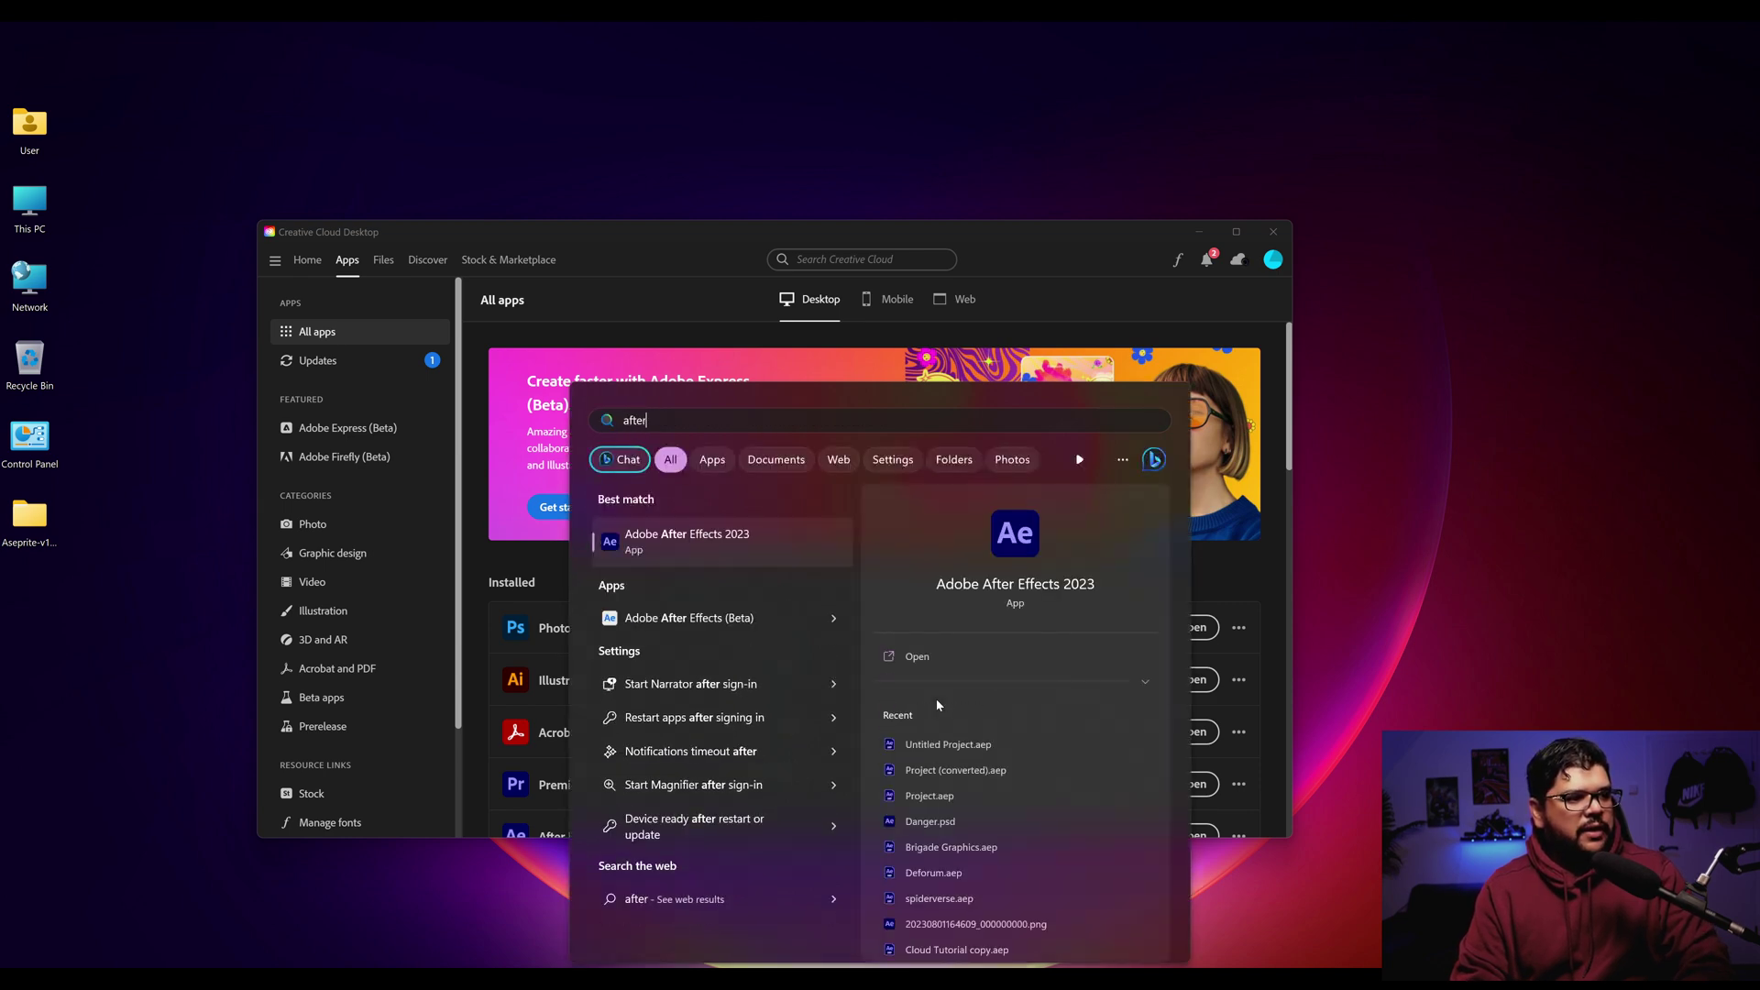
pyautogui.click(674, 619)
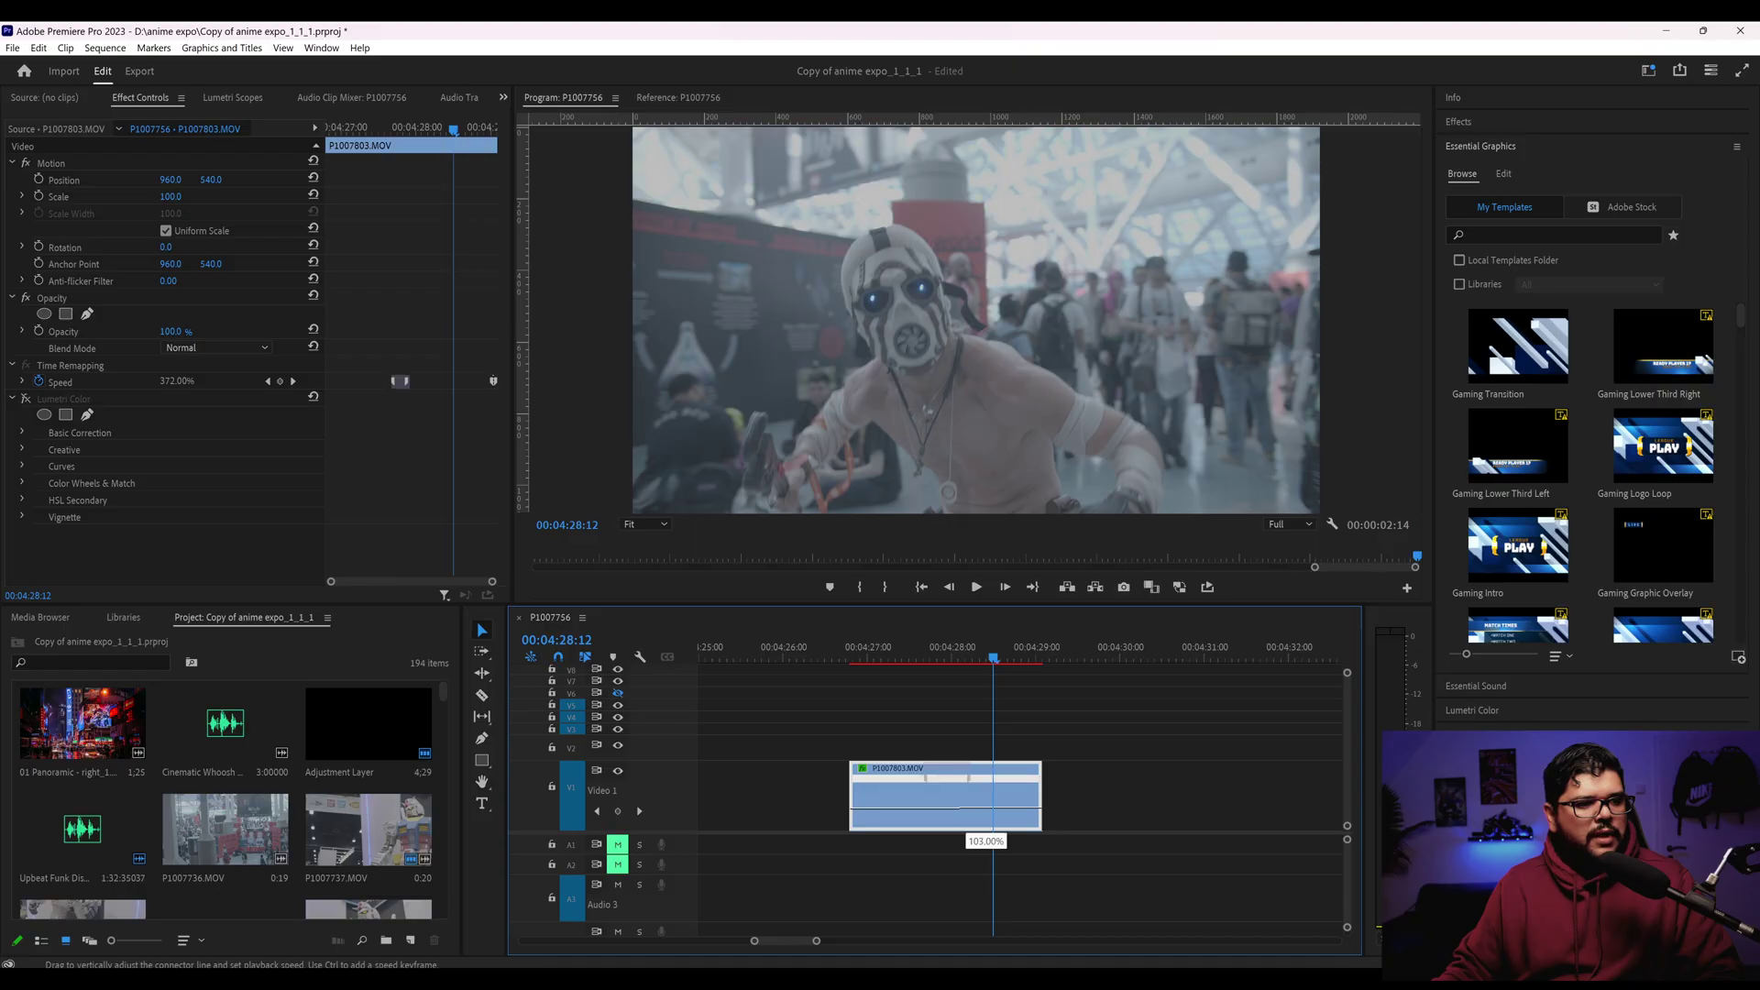
# Reset the cosplayer clip's speed from 372% to 100% and extend both its start and end
pyautogui.moveTo(987, 797); pyautogui.dragTo(986, 796)
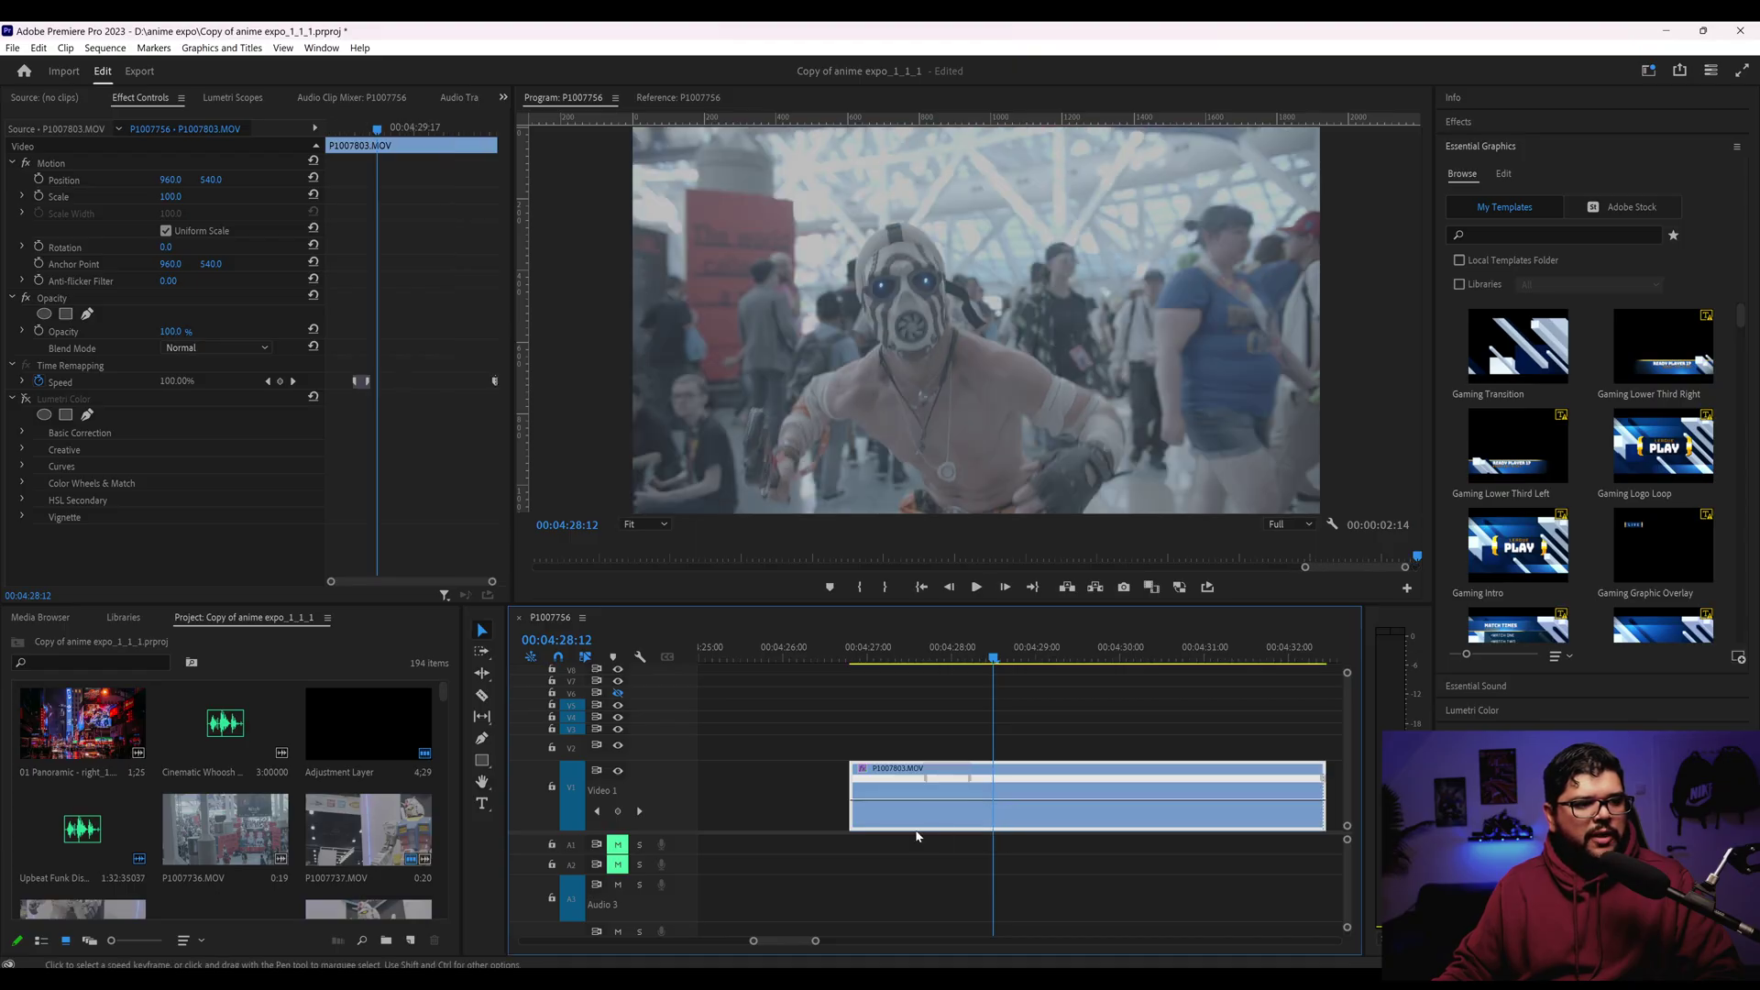
pyautogui.scroll(-3, 1077, 761)
pyautogui.moveTo(1100, 772); pyautogui.dragTo(1162, 772)
pyautogui.click(1096, 657)
pyautogui.moveTo(1096, 660); pyautogui.dragTo(881, 660)
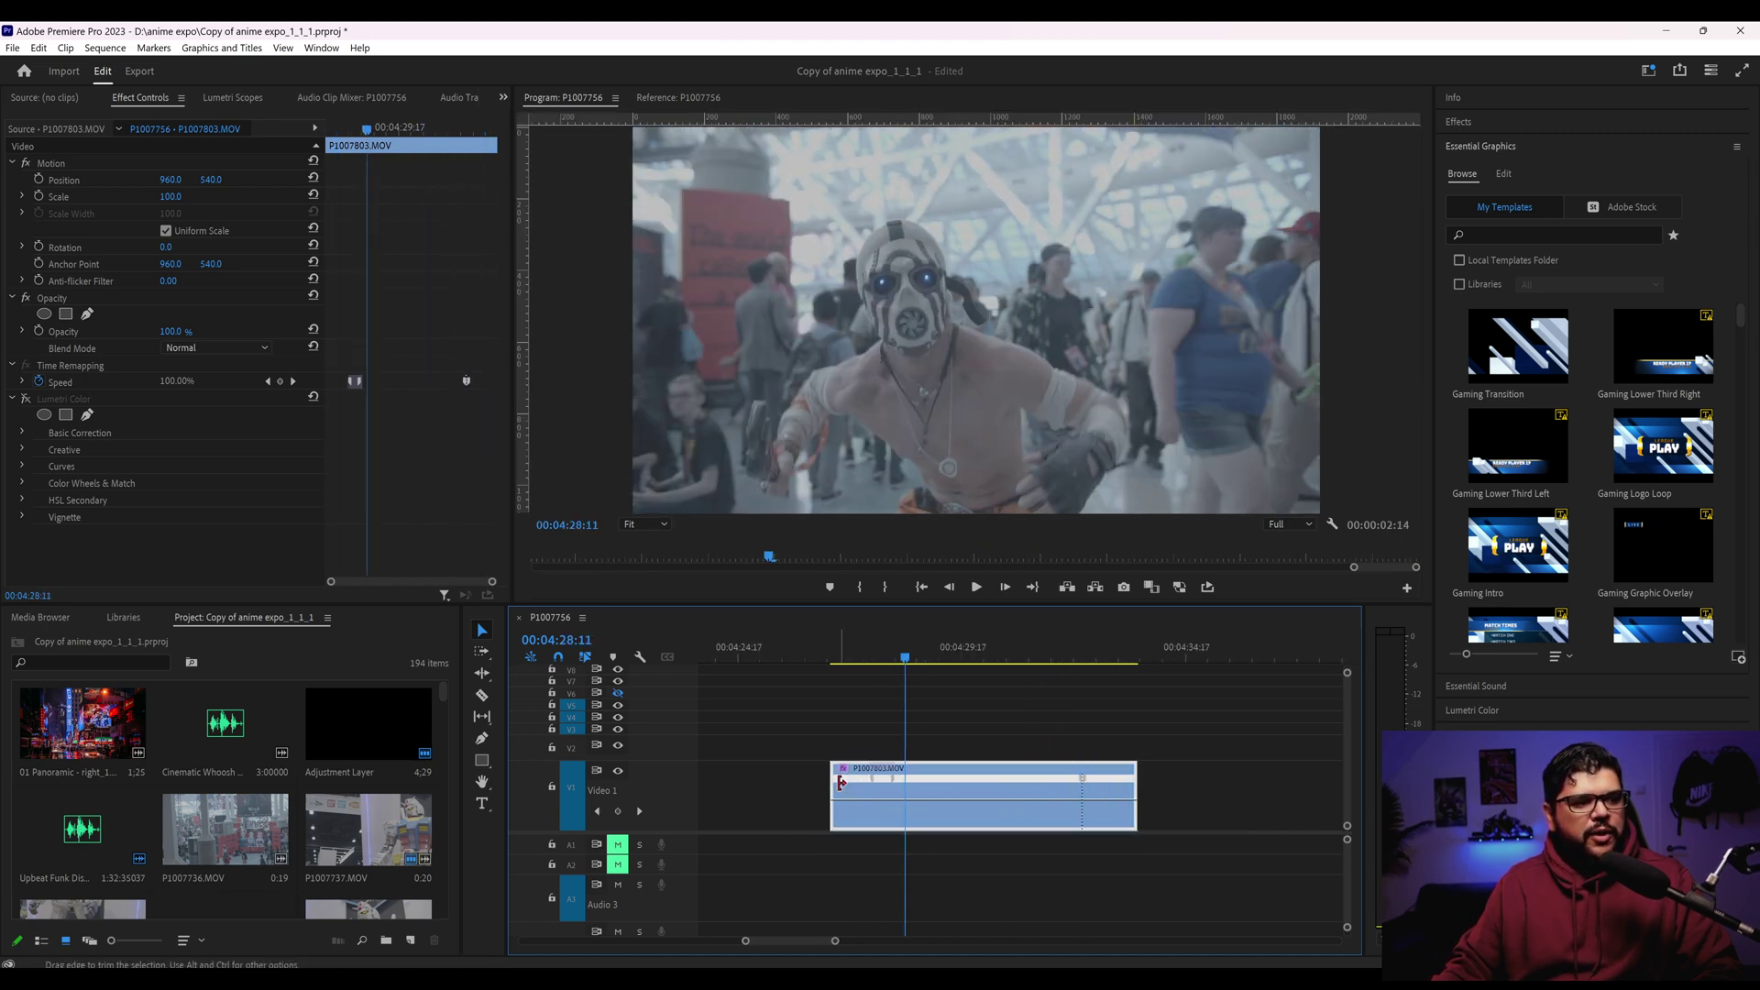
pyautogui.moveTo(832, 788); pyautogui.dragTo(797, 789)
pyautogui.click(801, 658)
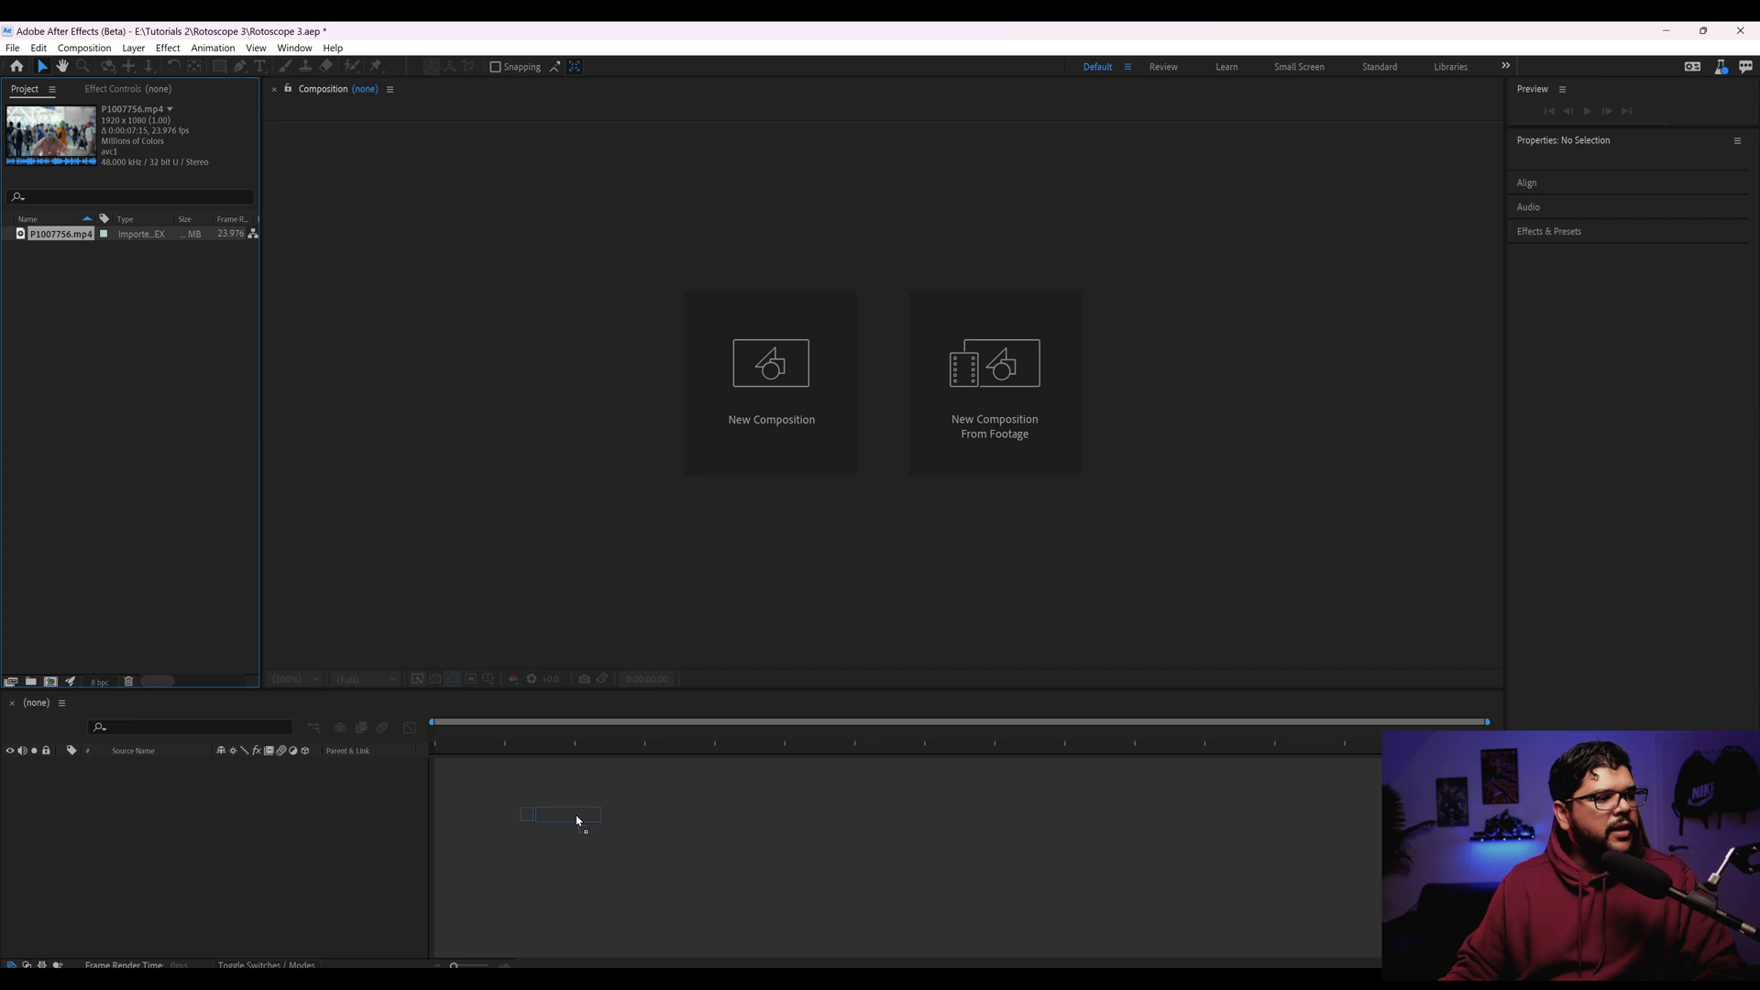
# Build a P1007756 composition from the footage and open its layer with the Roto Brush tool ready
pyautogui.moveTo(578, 820); pyautogui.dragTo(616, 818)
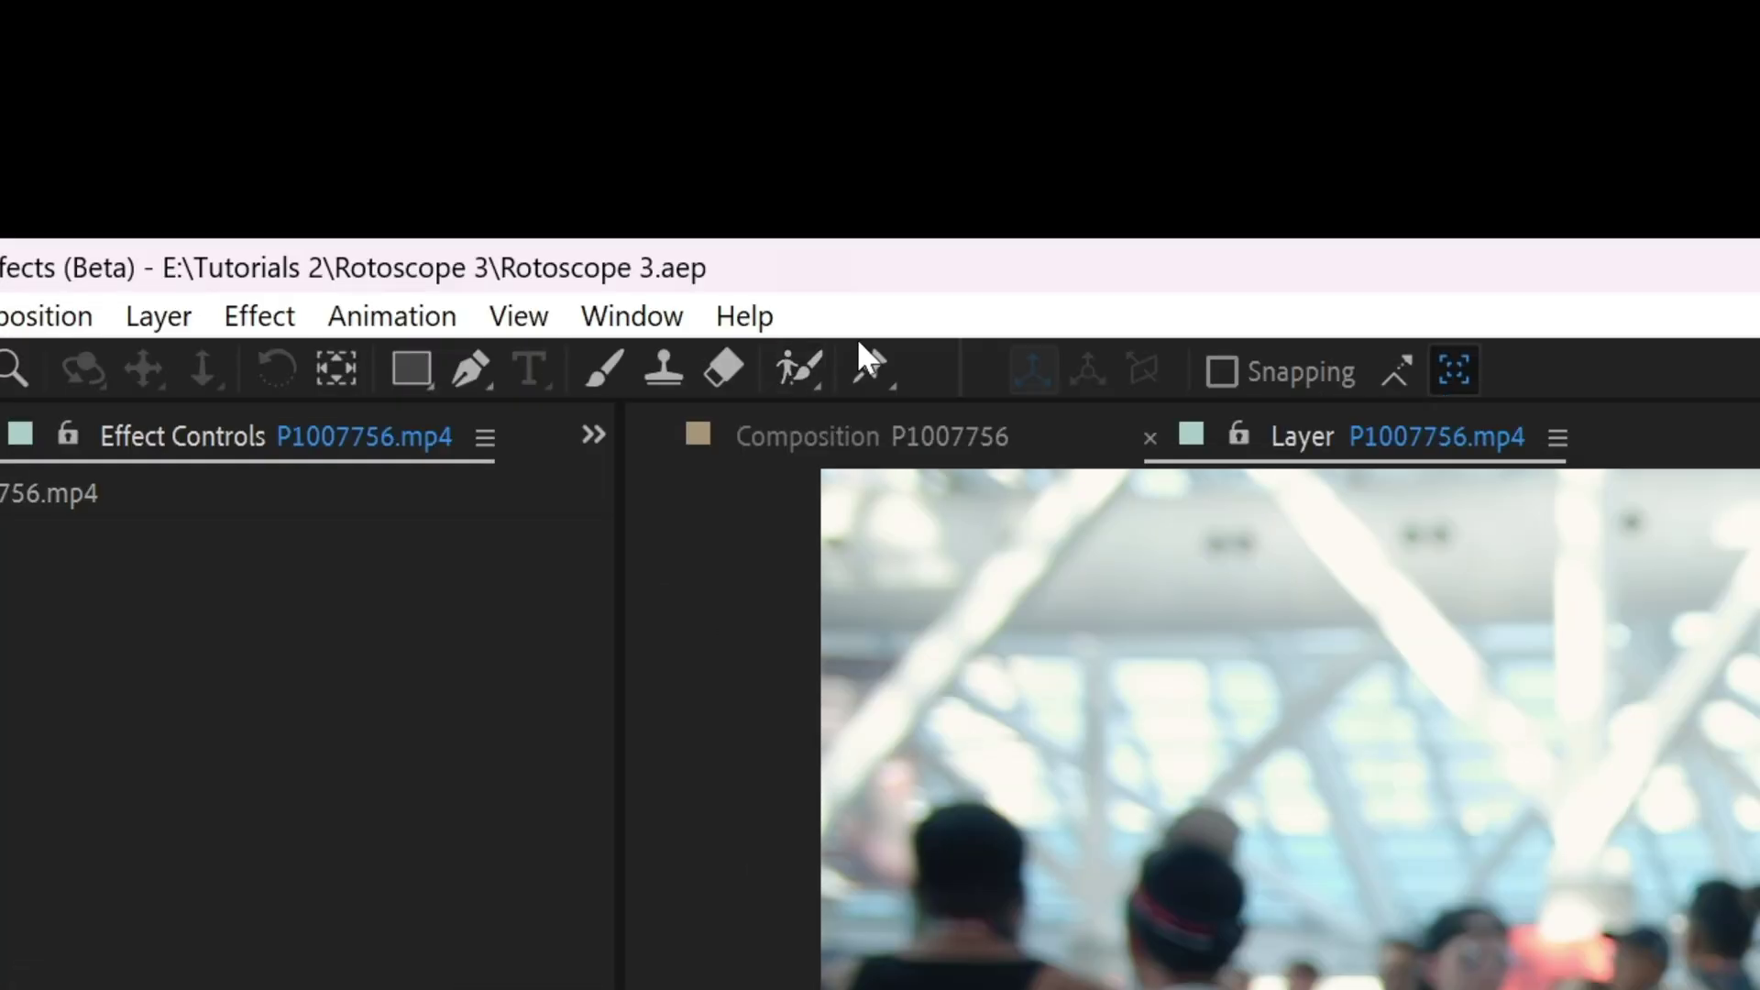
pyautogui.click(813, 374)
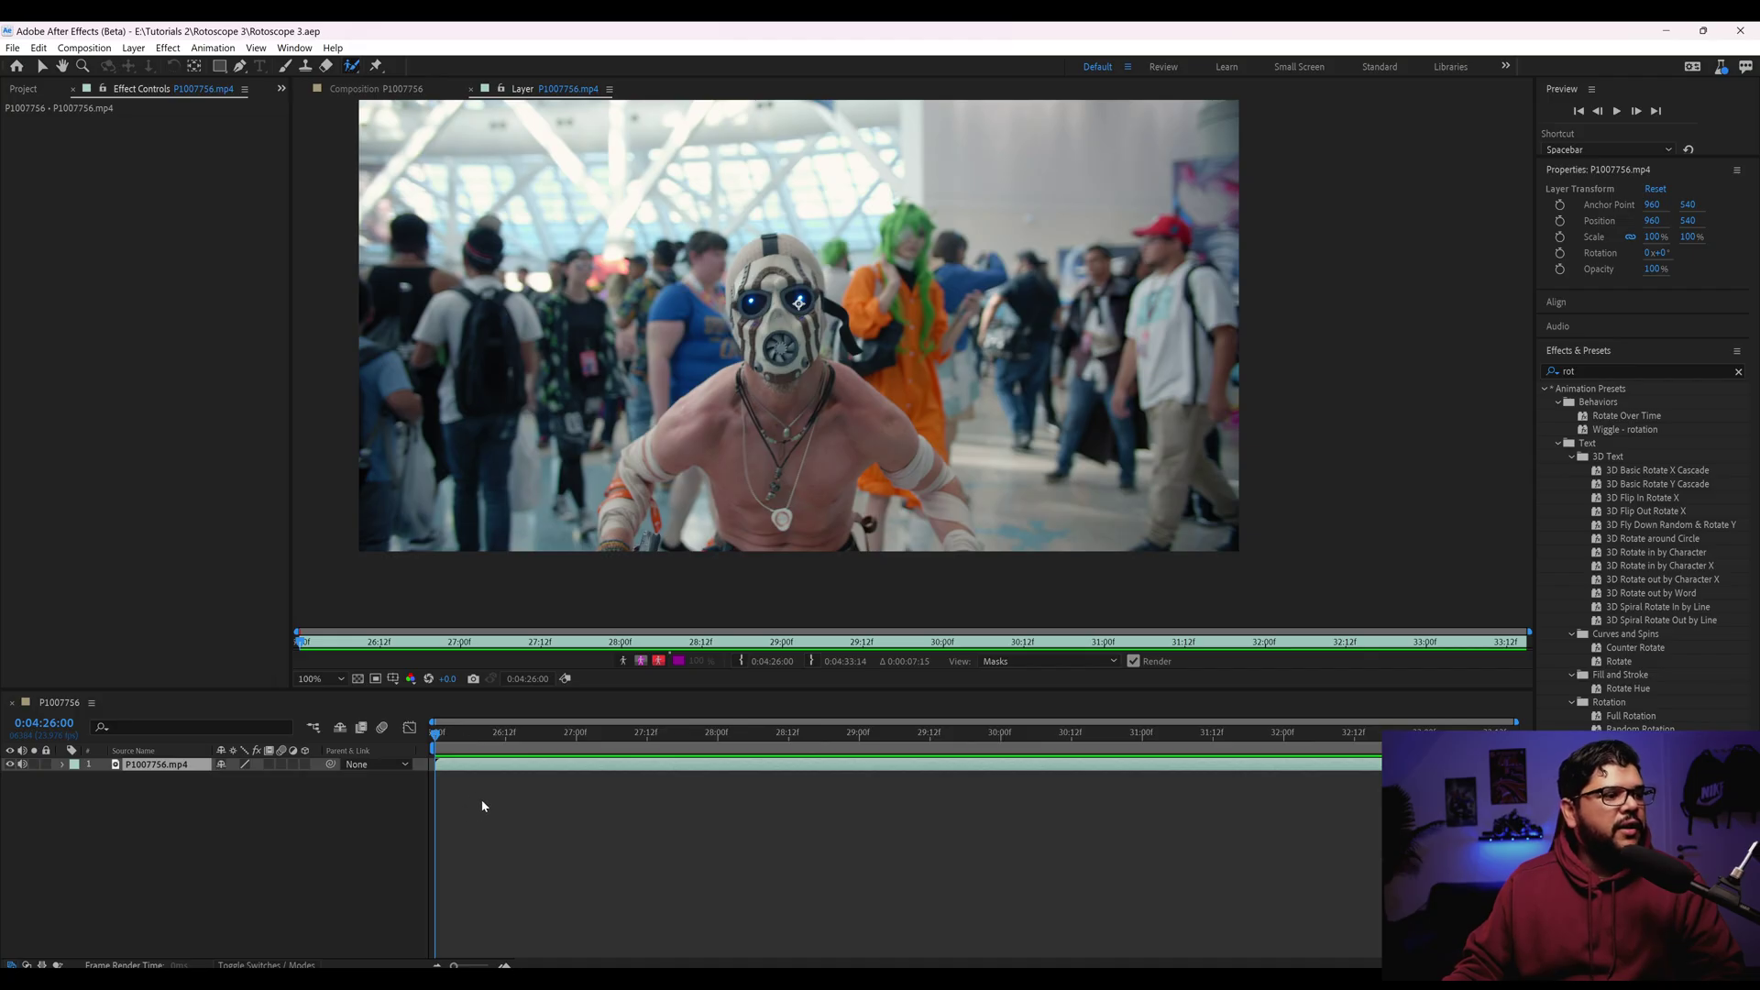
pyautogui.click(440, 812)
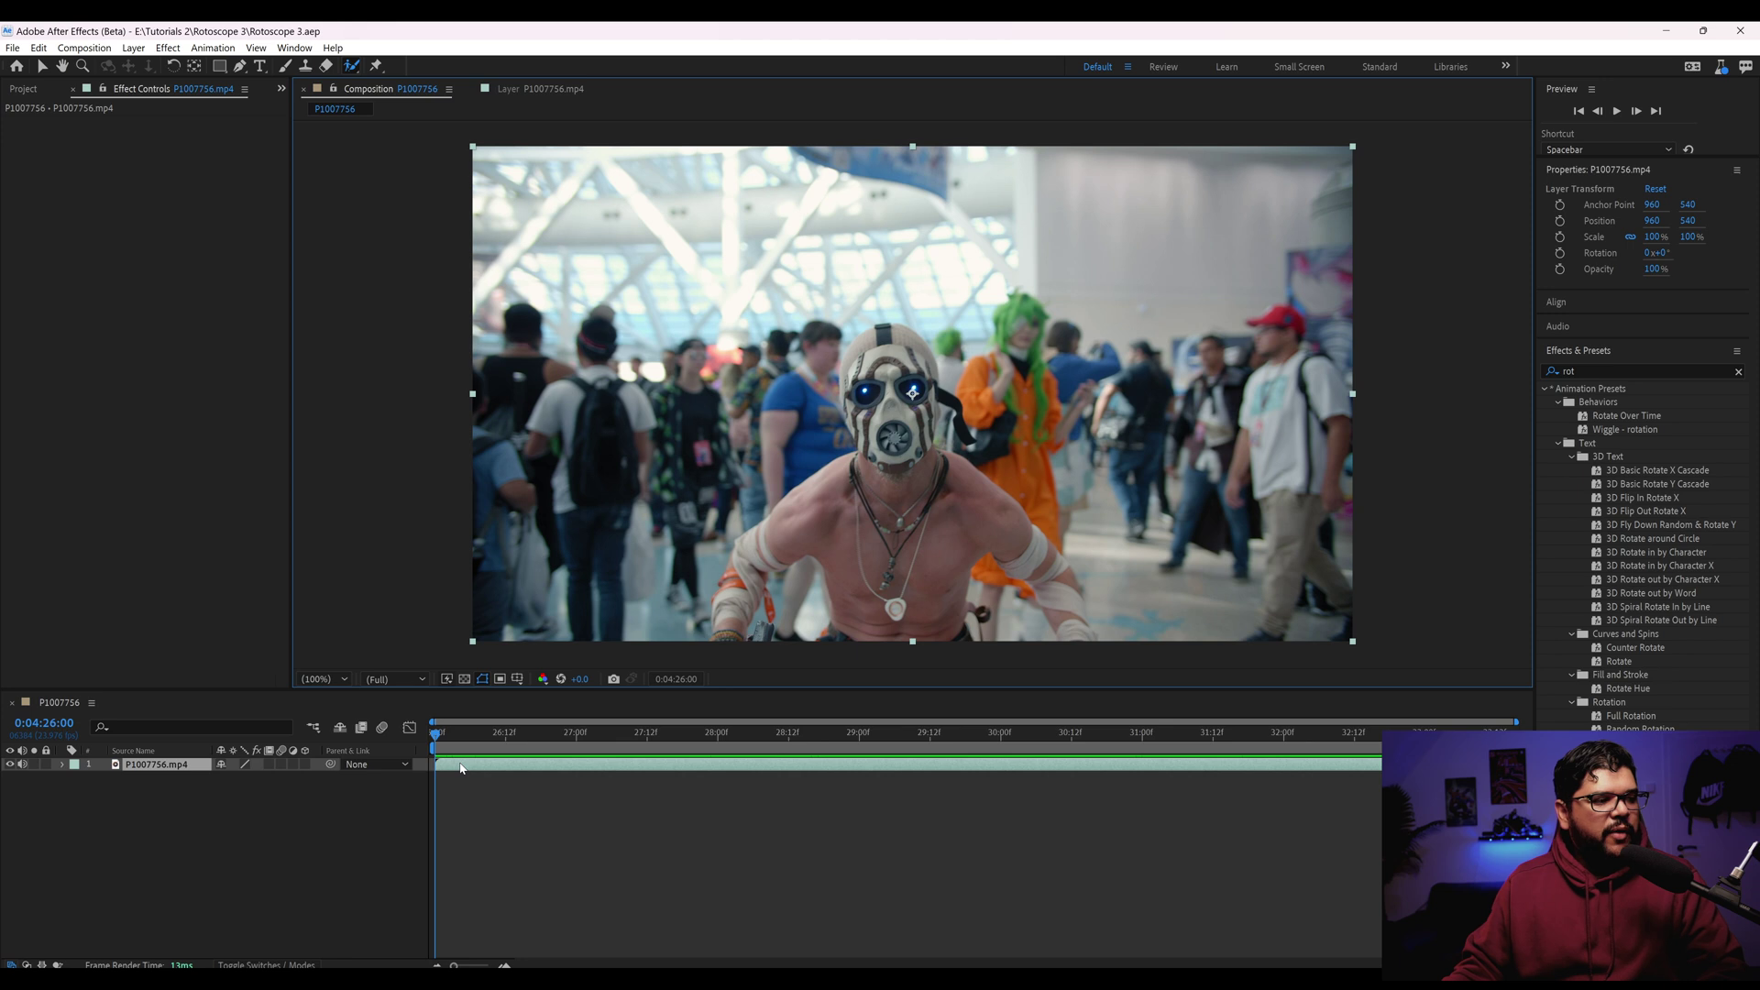
pyautogui.doubleClick(461, 768)
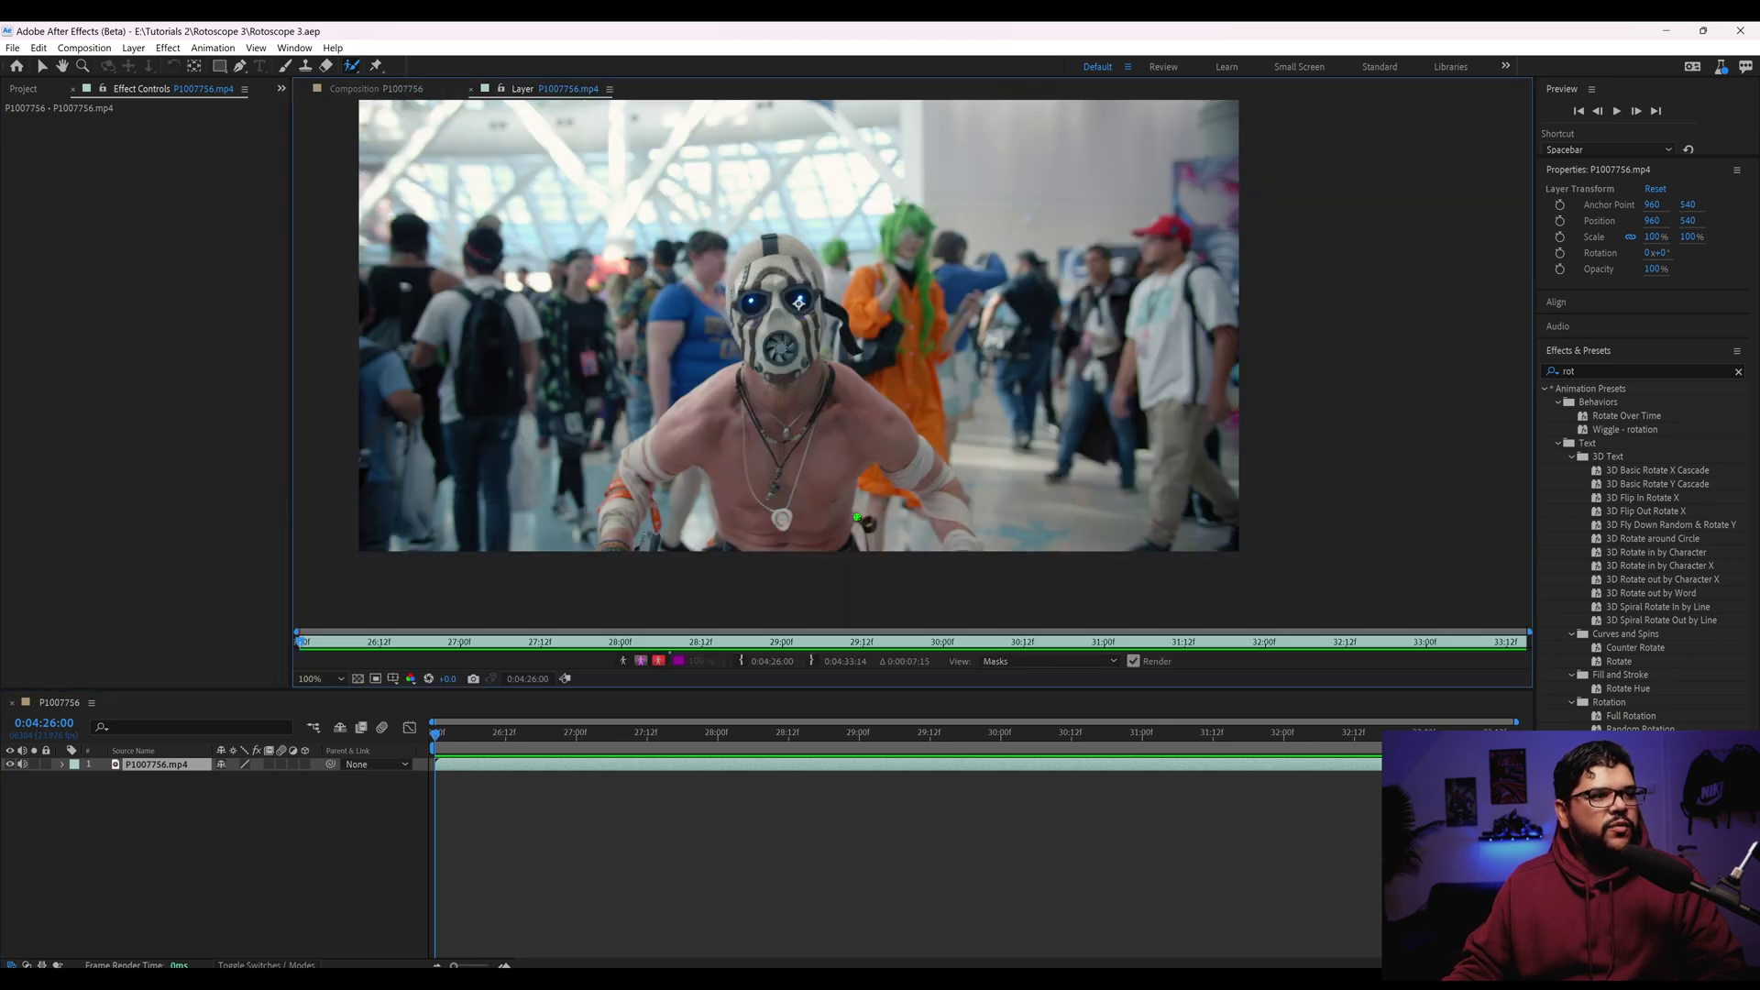
# Paint Roto Brush 3.0 strokes over the cosplayer's mask, chest and right cheek
pyautogui.moveTo(773, 244); pyautogui.dragTo(773, 291)
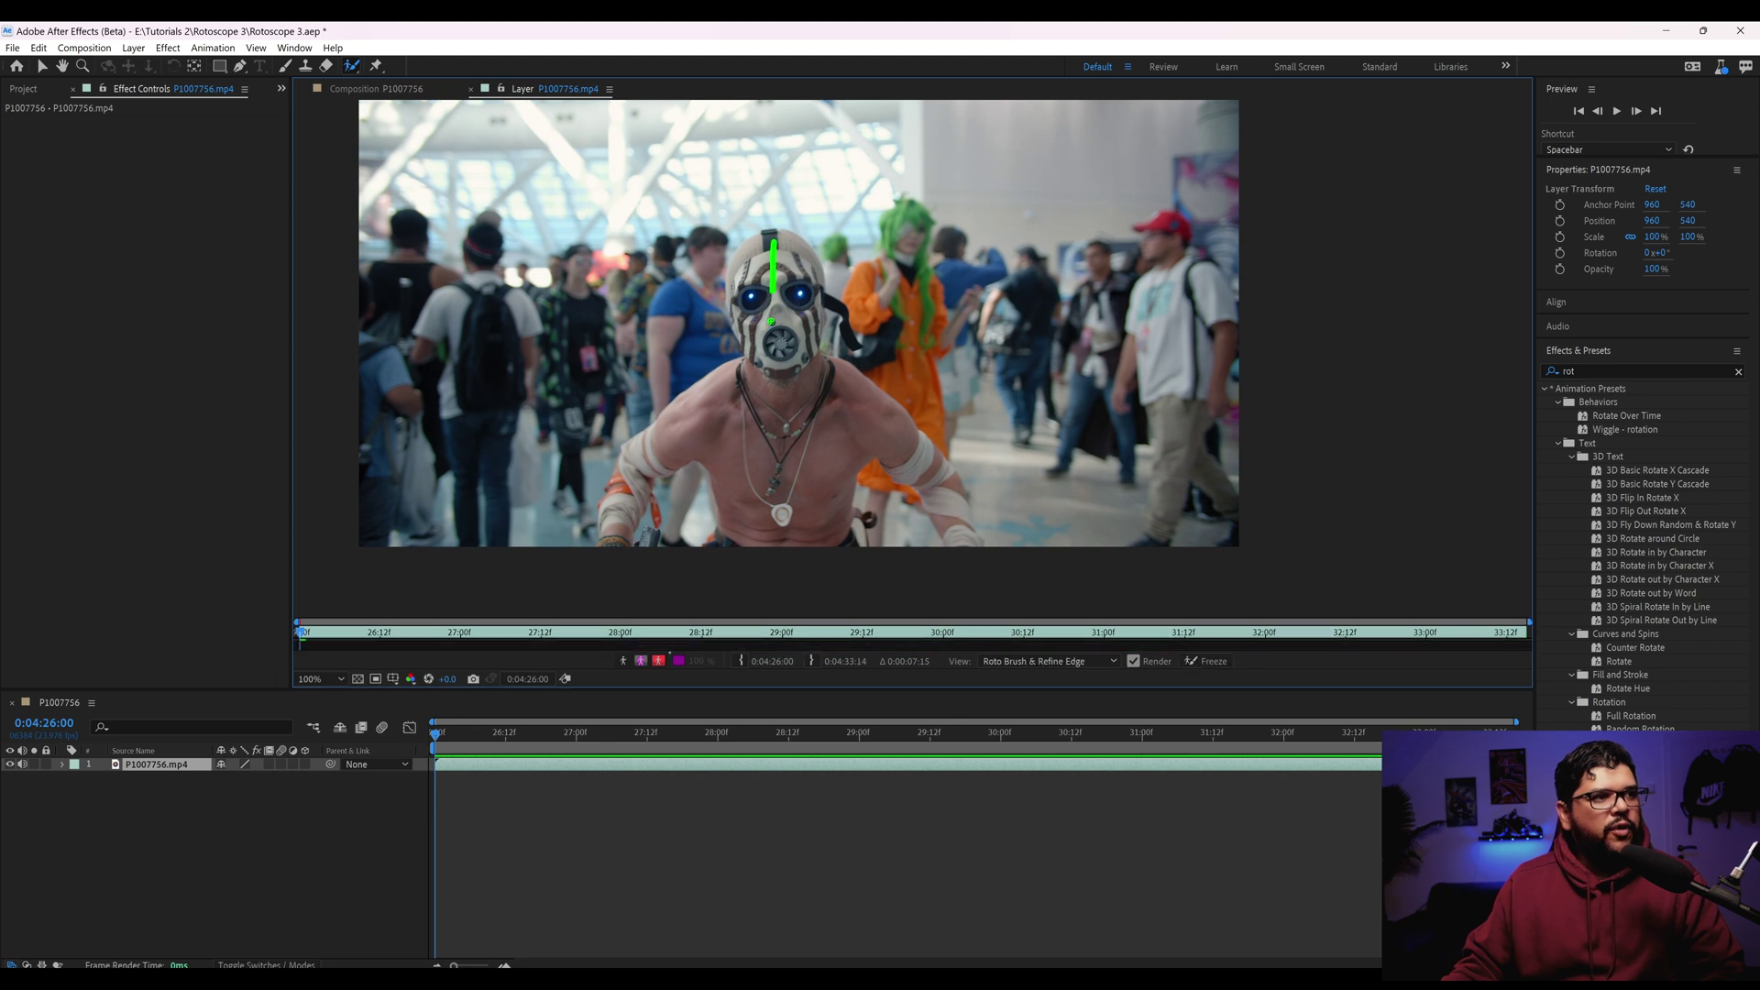
pyautogui.moveTo(773, 439); pyautogui.dragTo(773, 481)
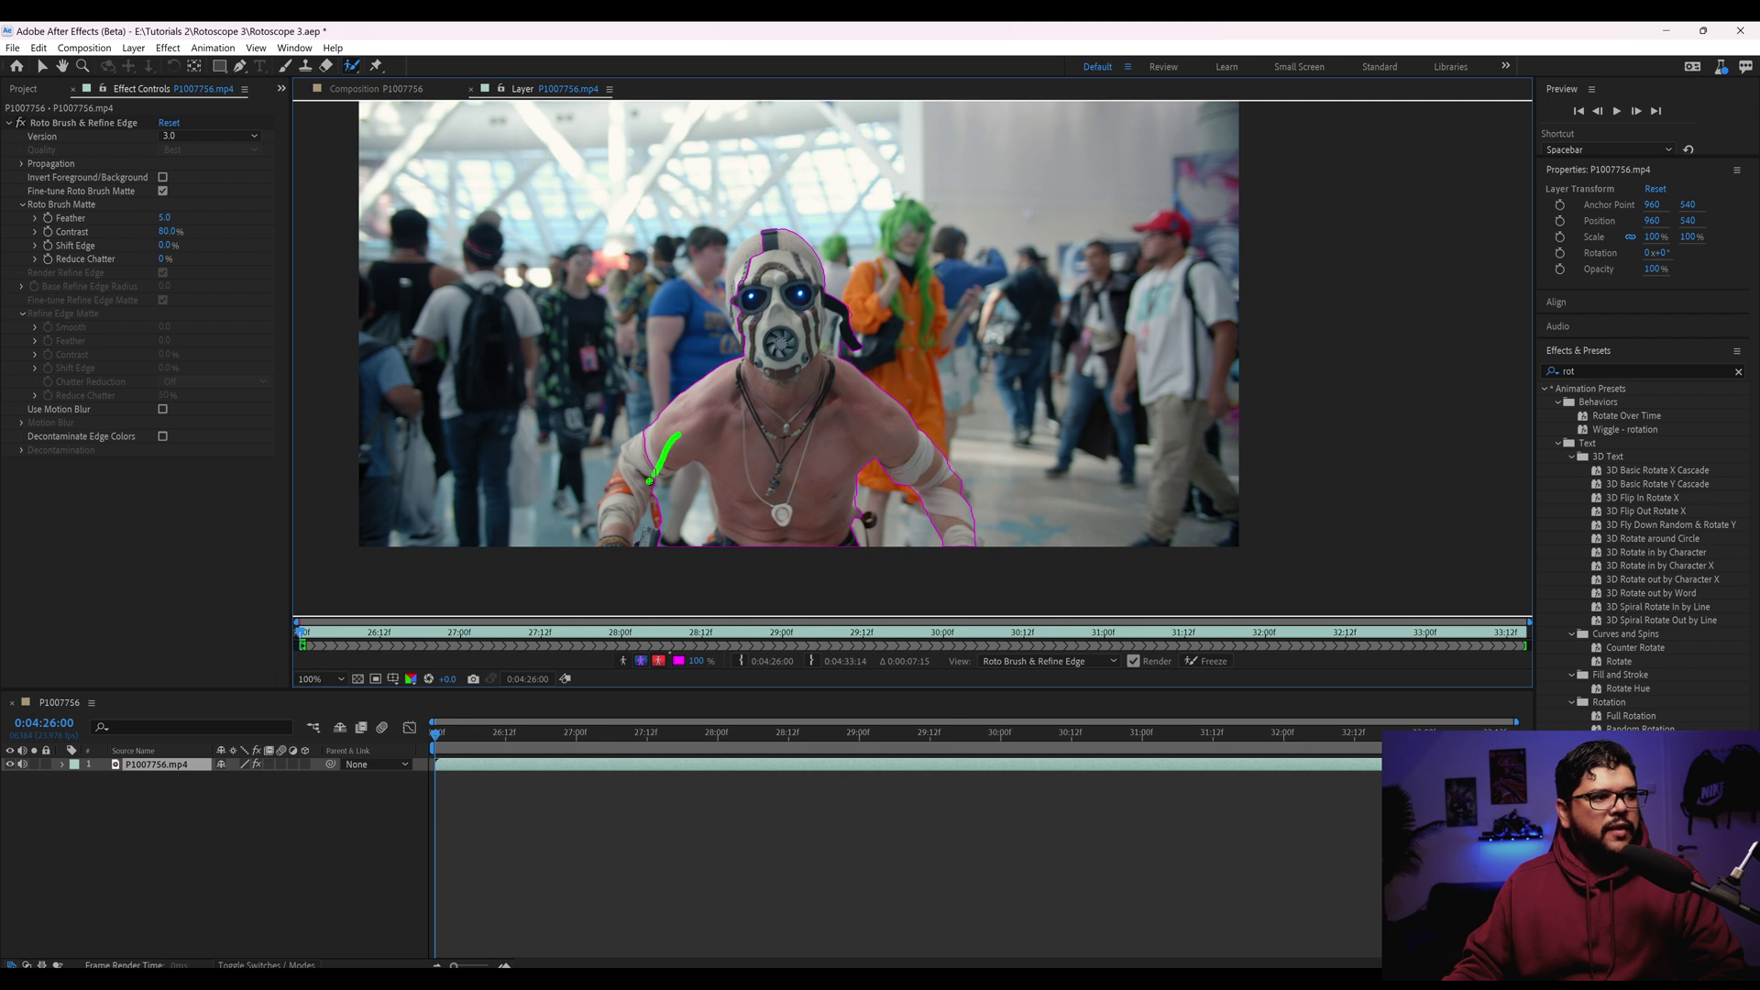
pyautogui.moveTo(815, 316); pyautogui.dragTo(811, 349)
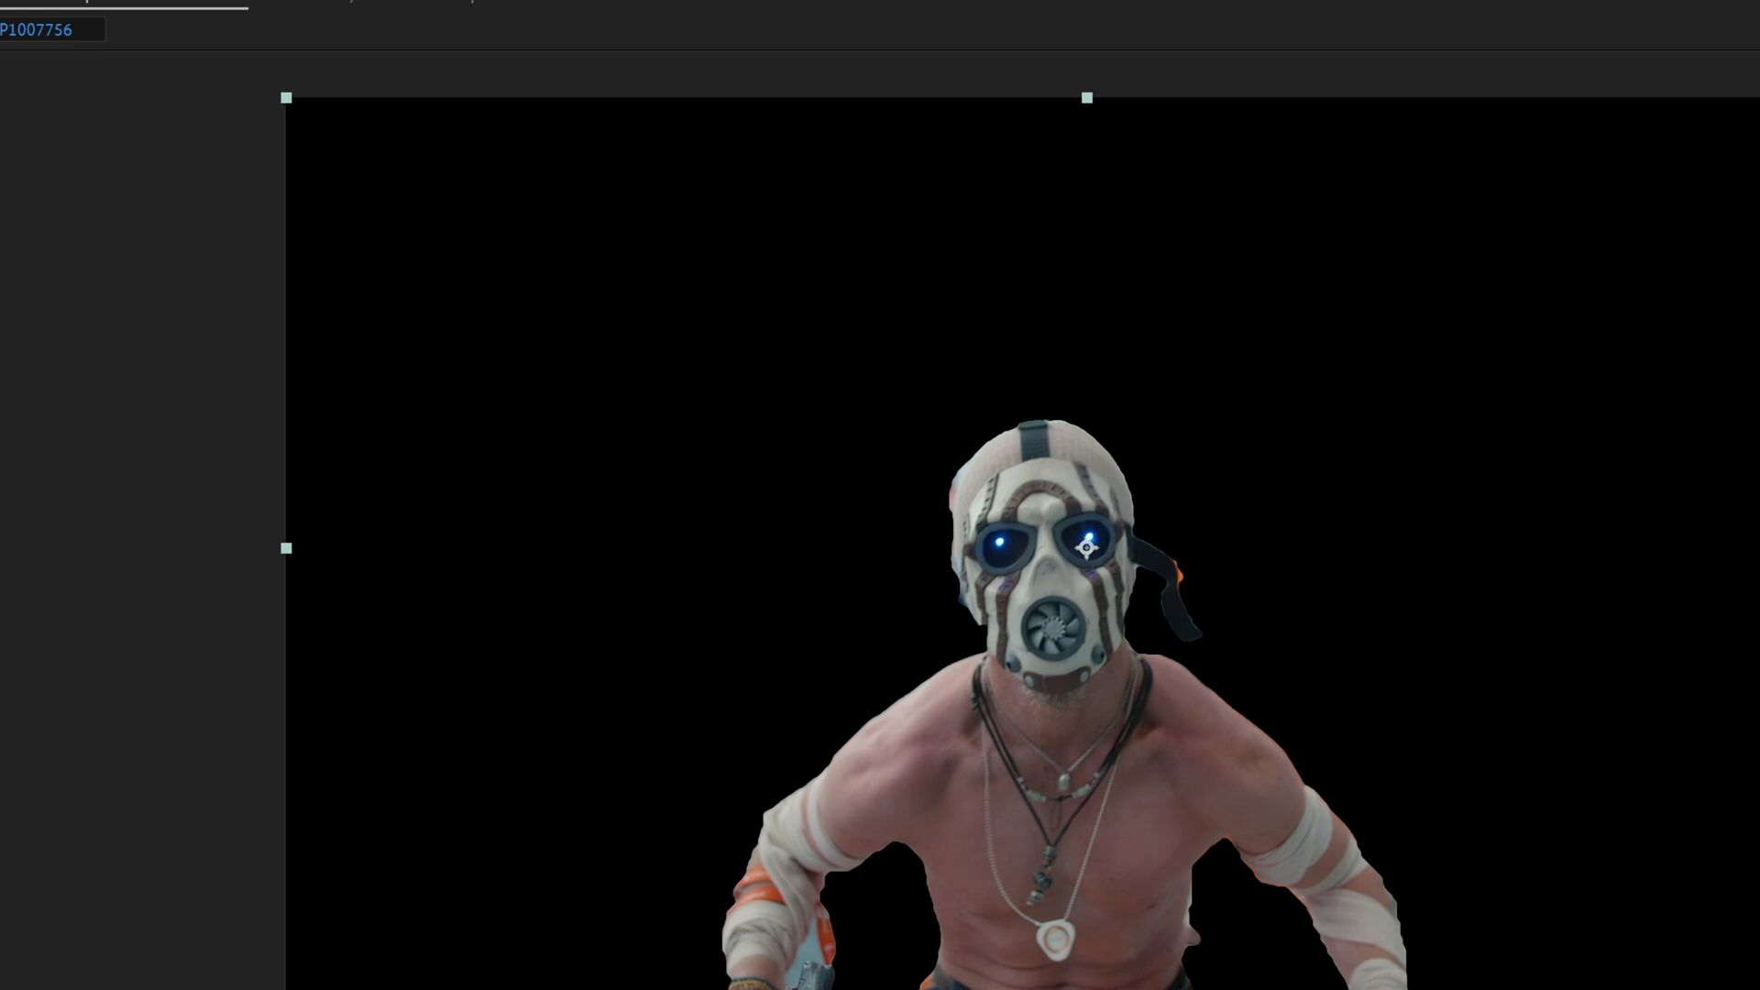
# Play back the Roto Brush 3.0 cutout on black, deselecting and then reselecting the footage layer
pyautogui.hotkey('ctrl', 'shift', 'a')
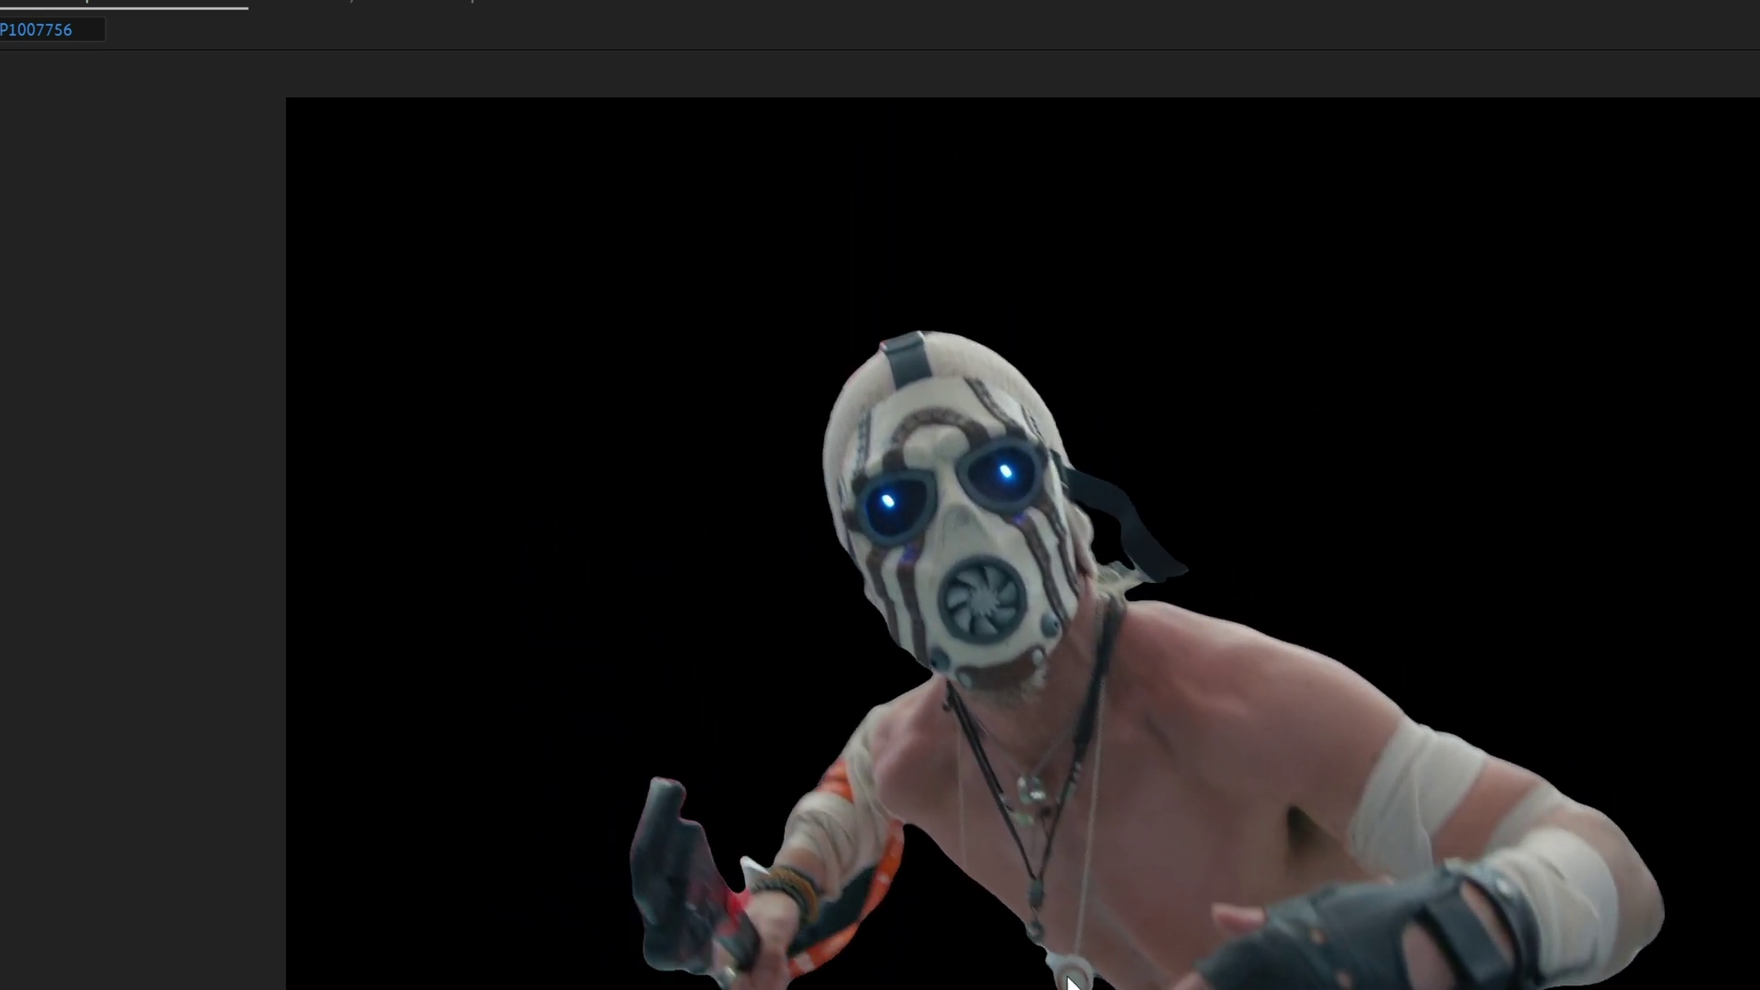
pyautogui.click(1068, 983)
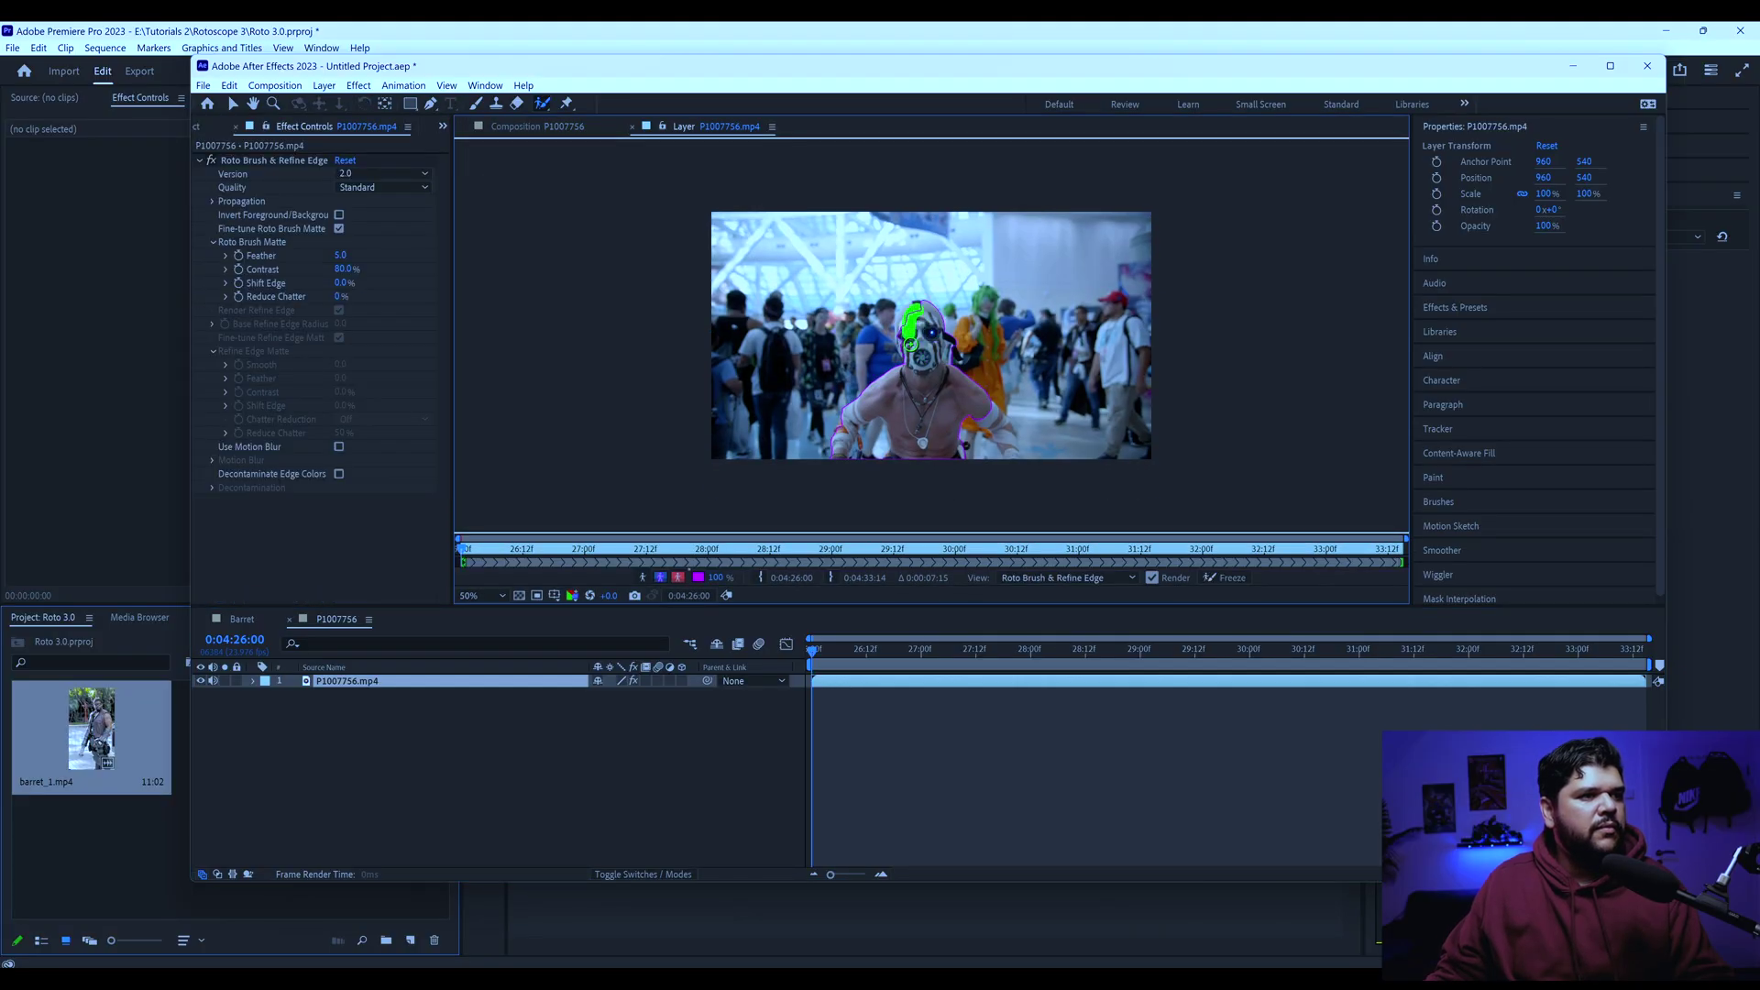
# Bring the figure's lower body into view, step one frame, and play to propagate the Roto Brush 2.0 matte
pyautogui.scroll(4, 910, 345)
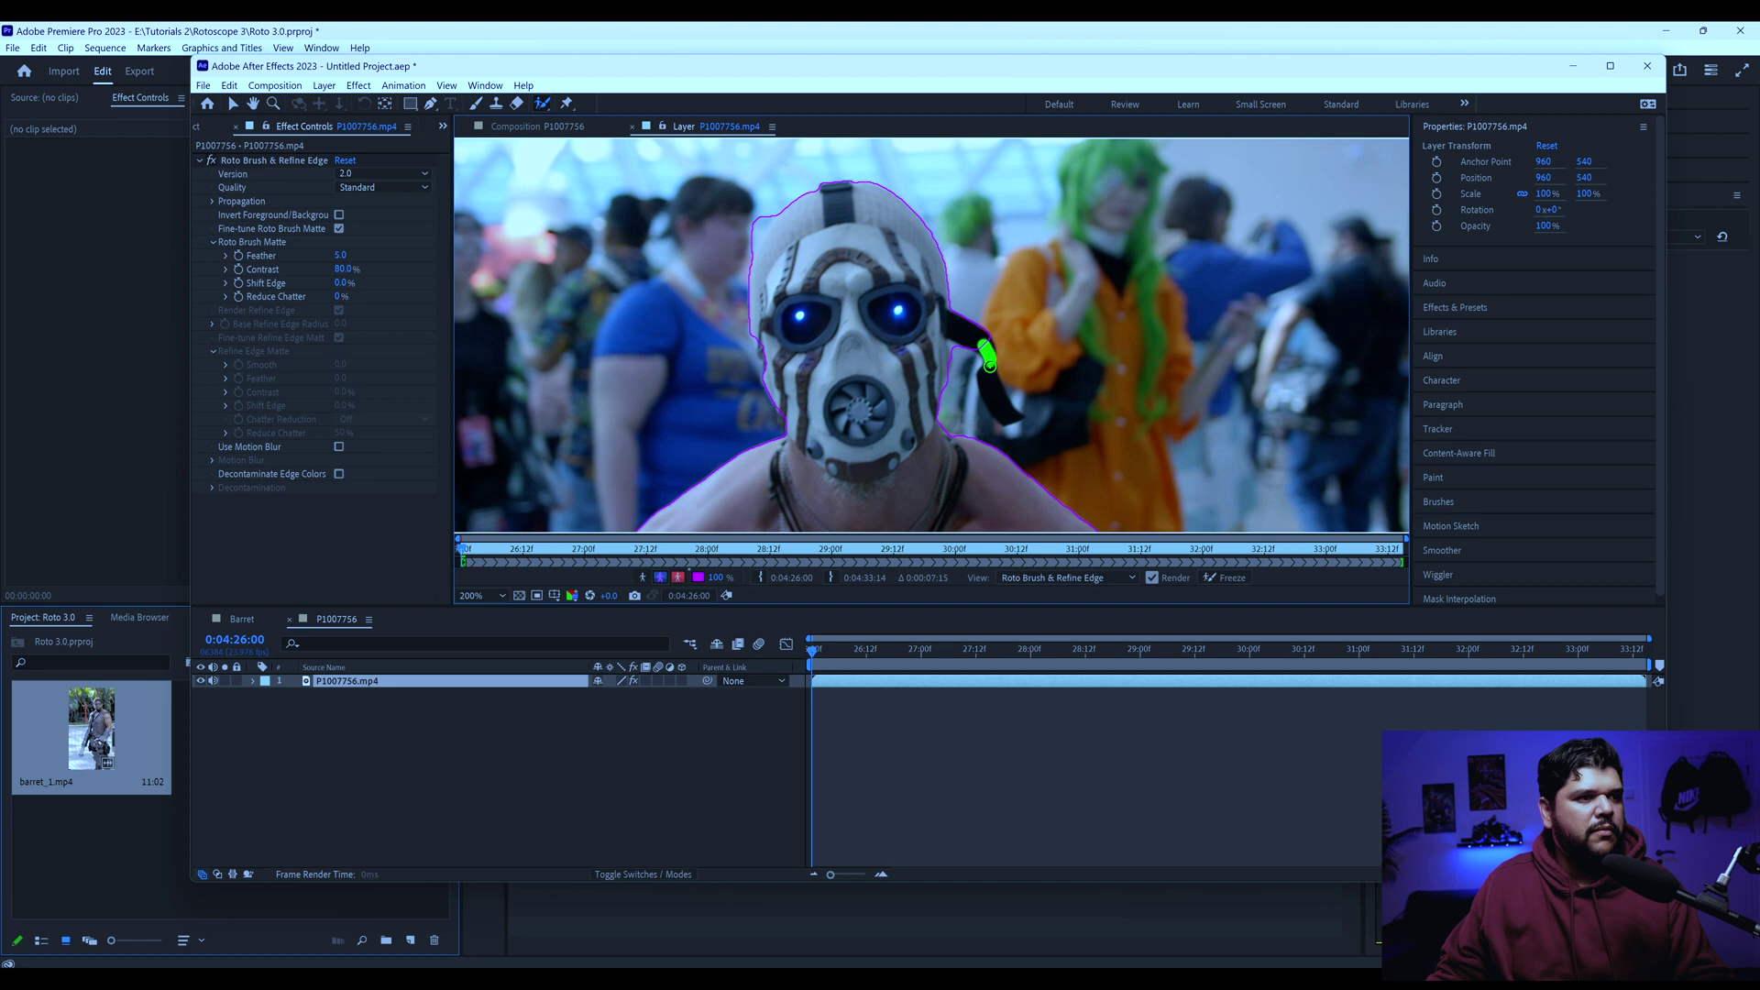
pyautogui.scroll(-2, 929, 334)
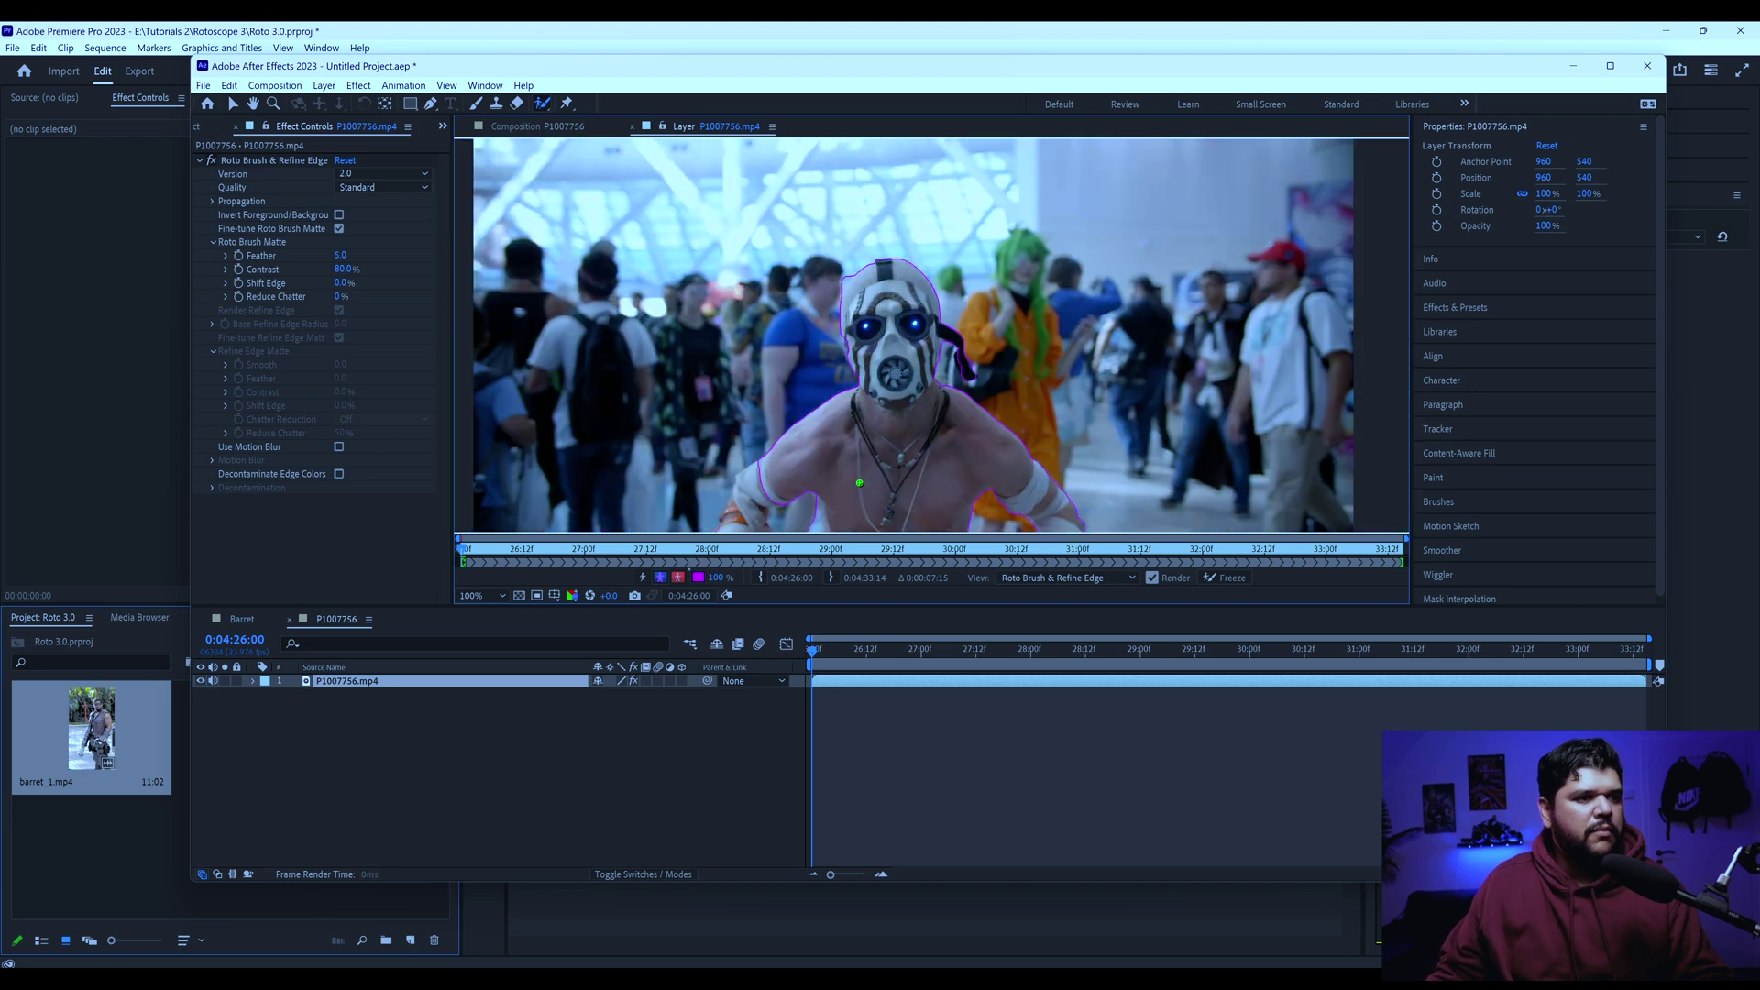
pyautogui.moveTo(858, 483); pyautogui.dragTo(884, 384)
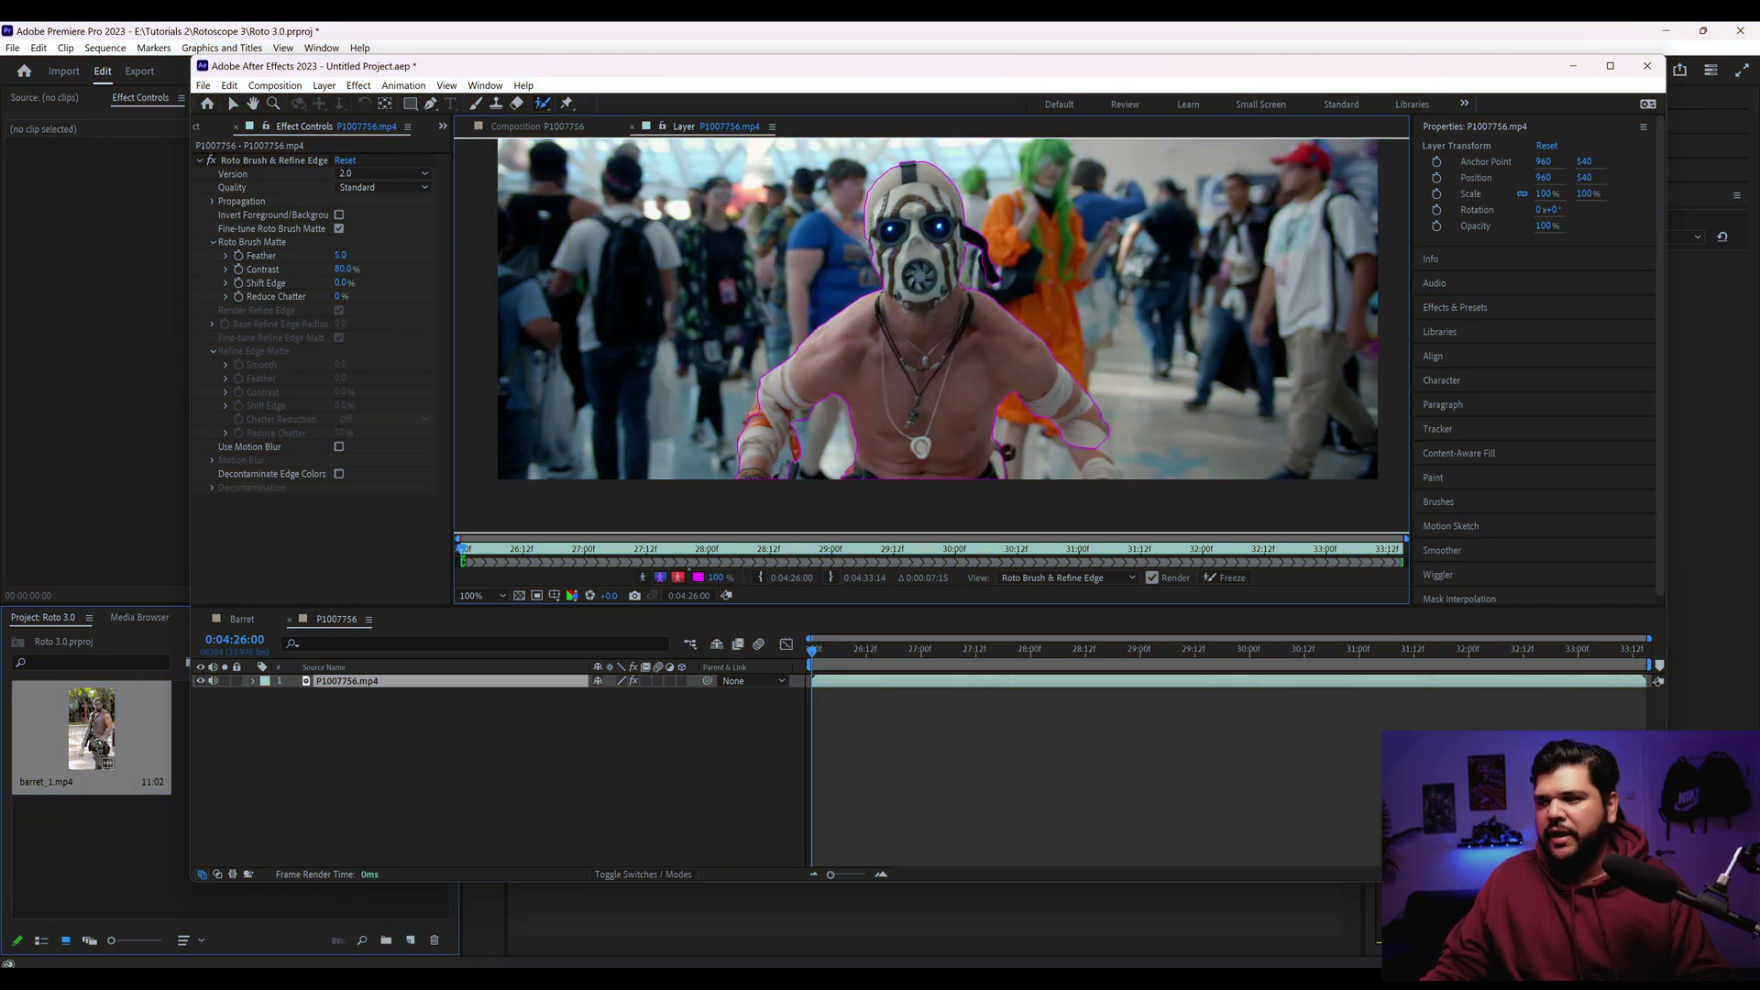
pyautogui.press('pagedown')
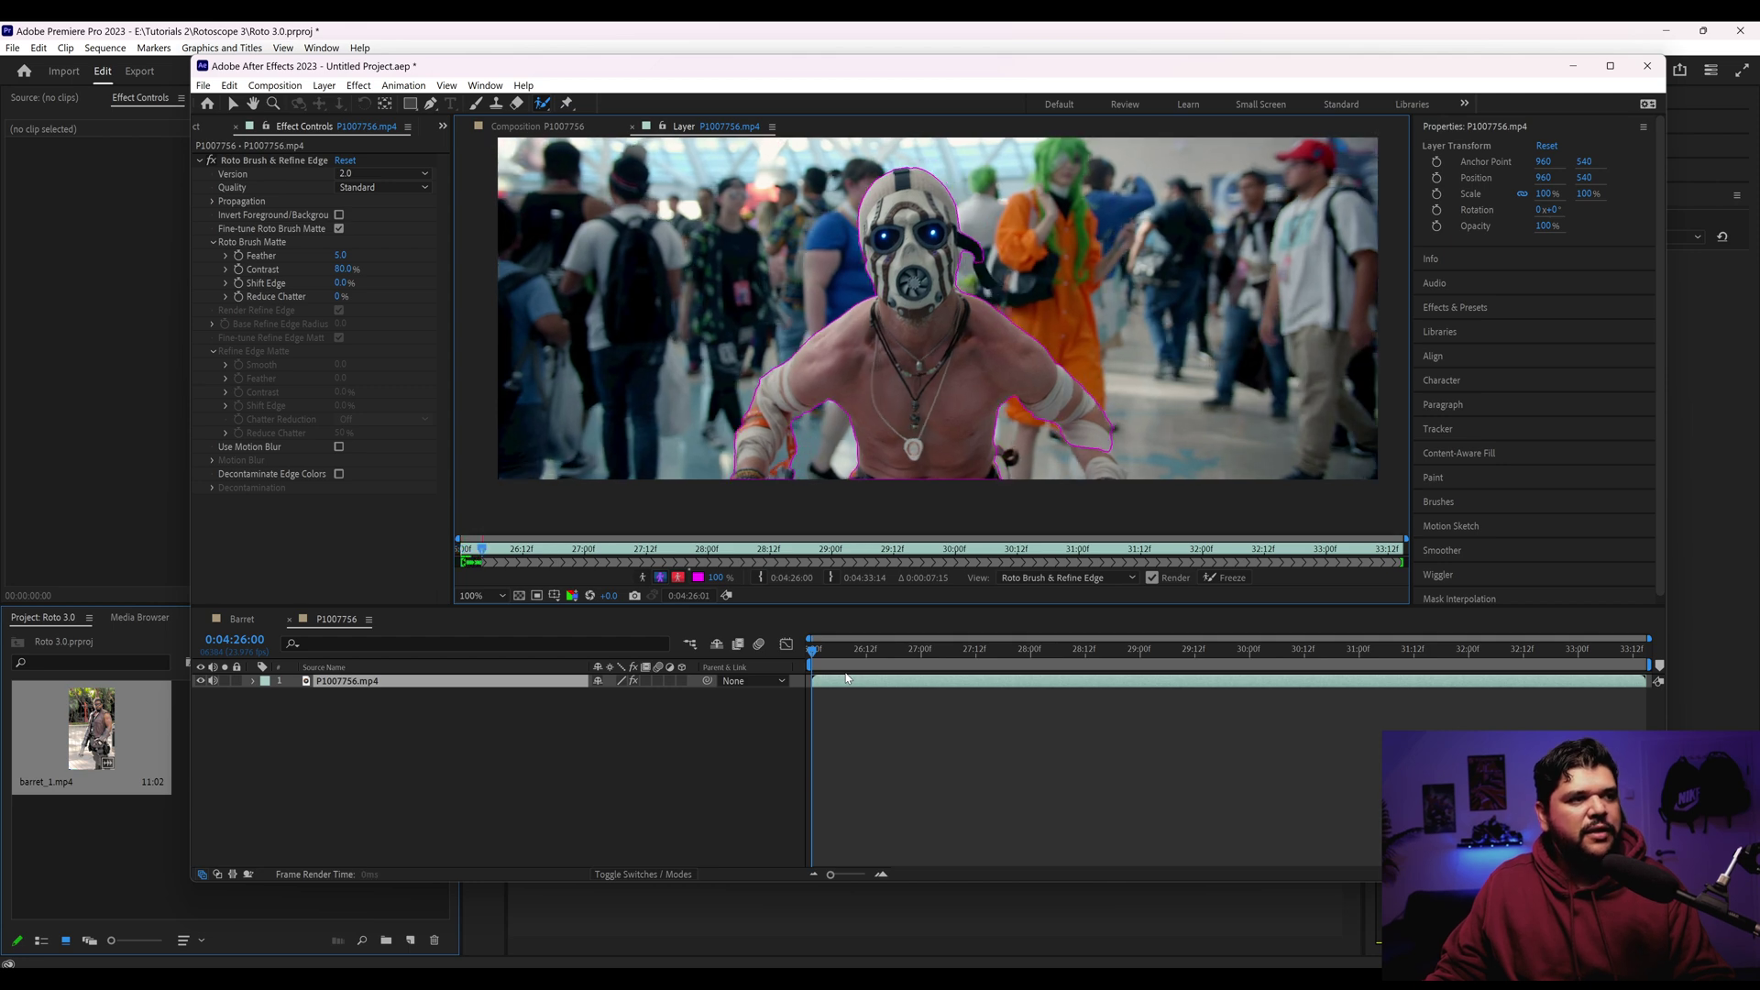
pyautogui.press('space')
pyautogui.scroll(-2, 1112, 337)
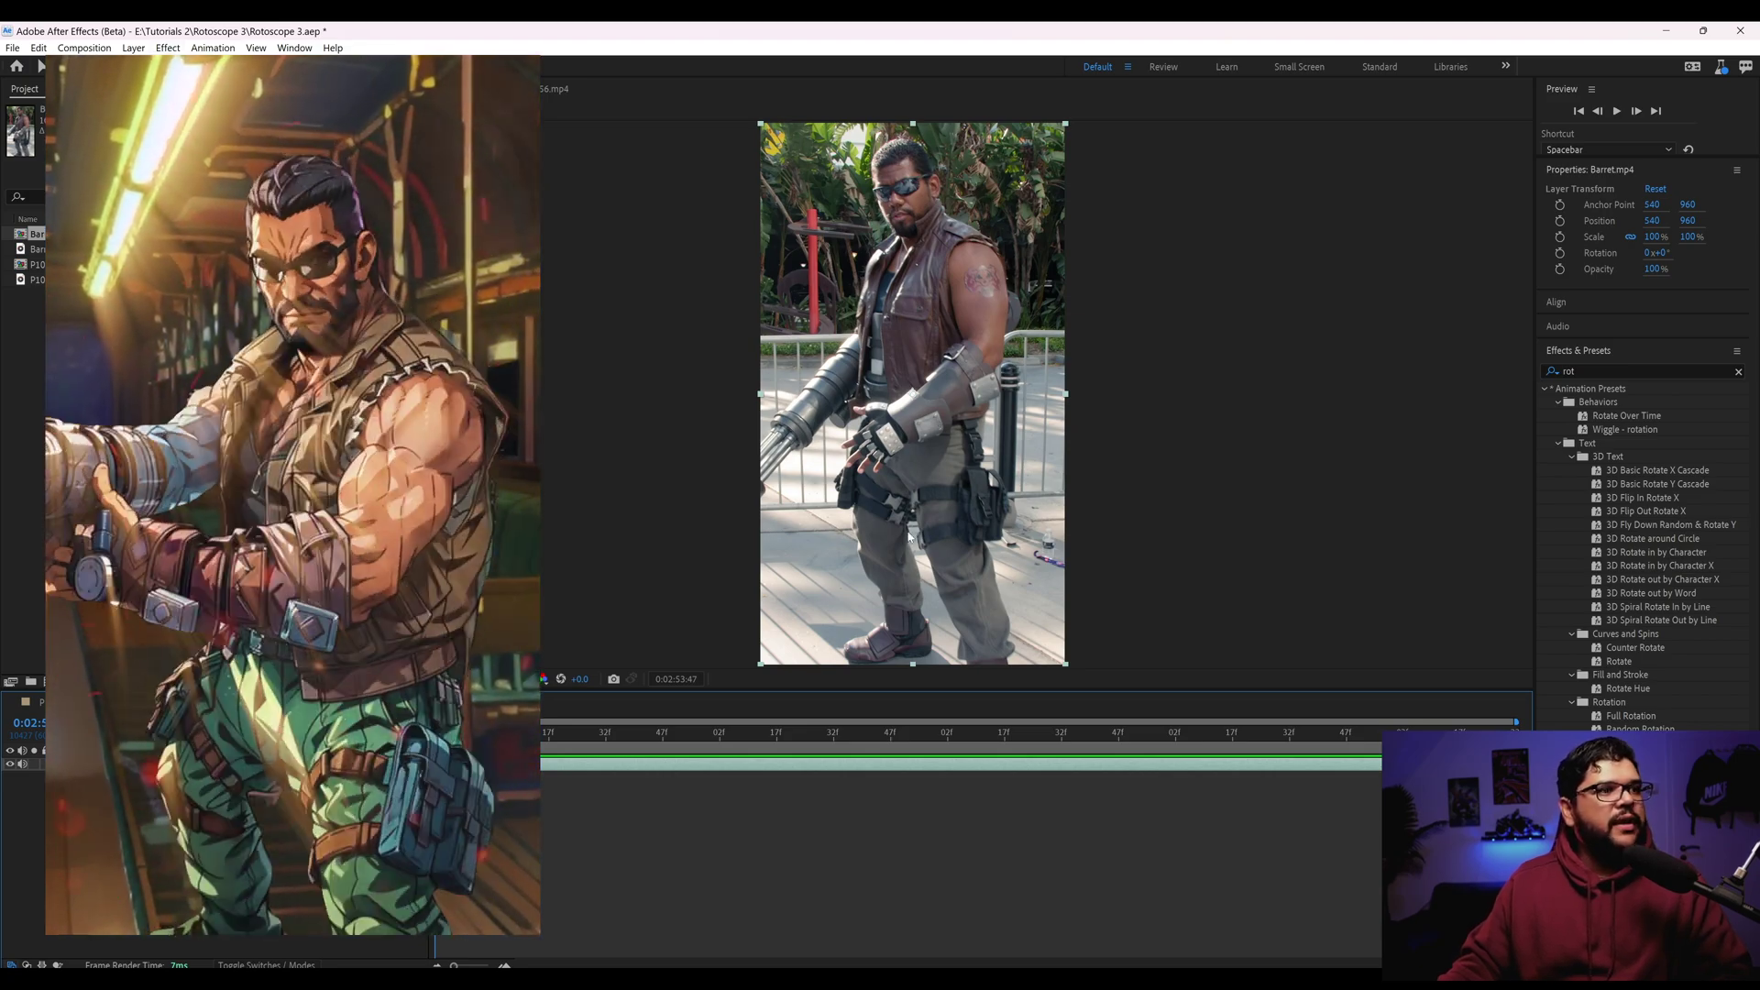
# Save the project and paint a Roto Brush 3.0 stroke over the Barret cosplayer from head to body
pyautogui.hotkey('ctrl', 's')
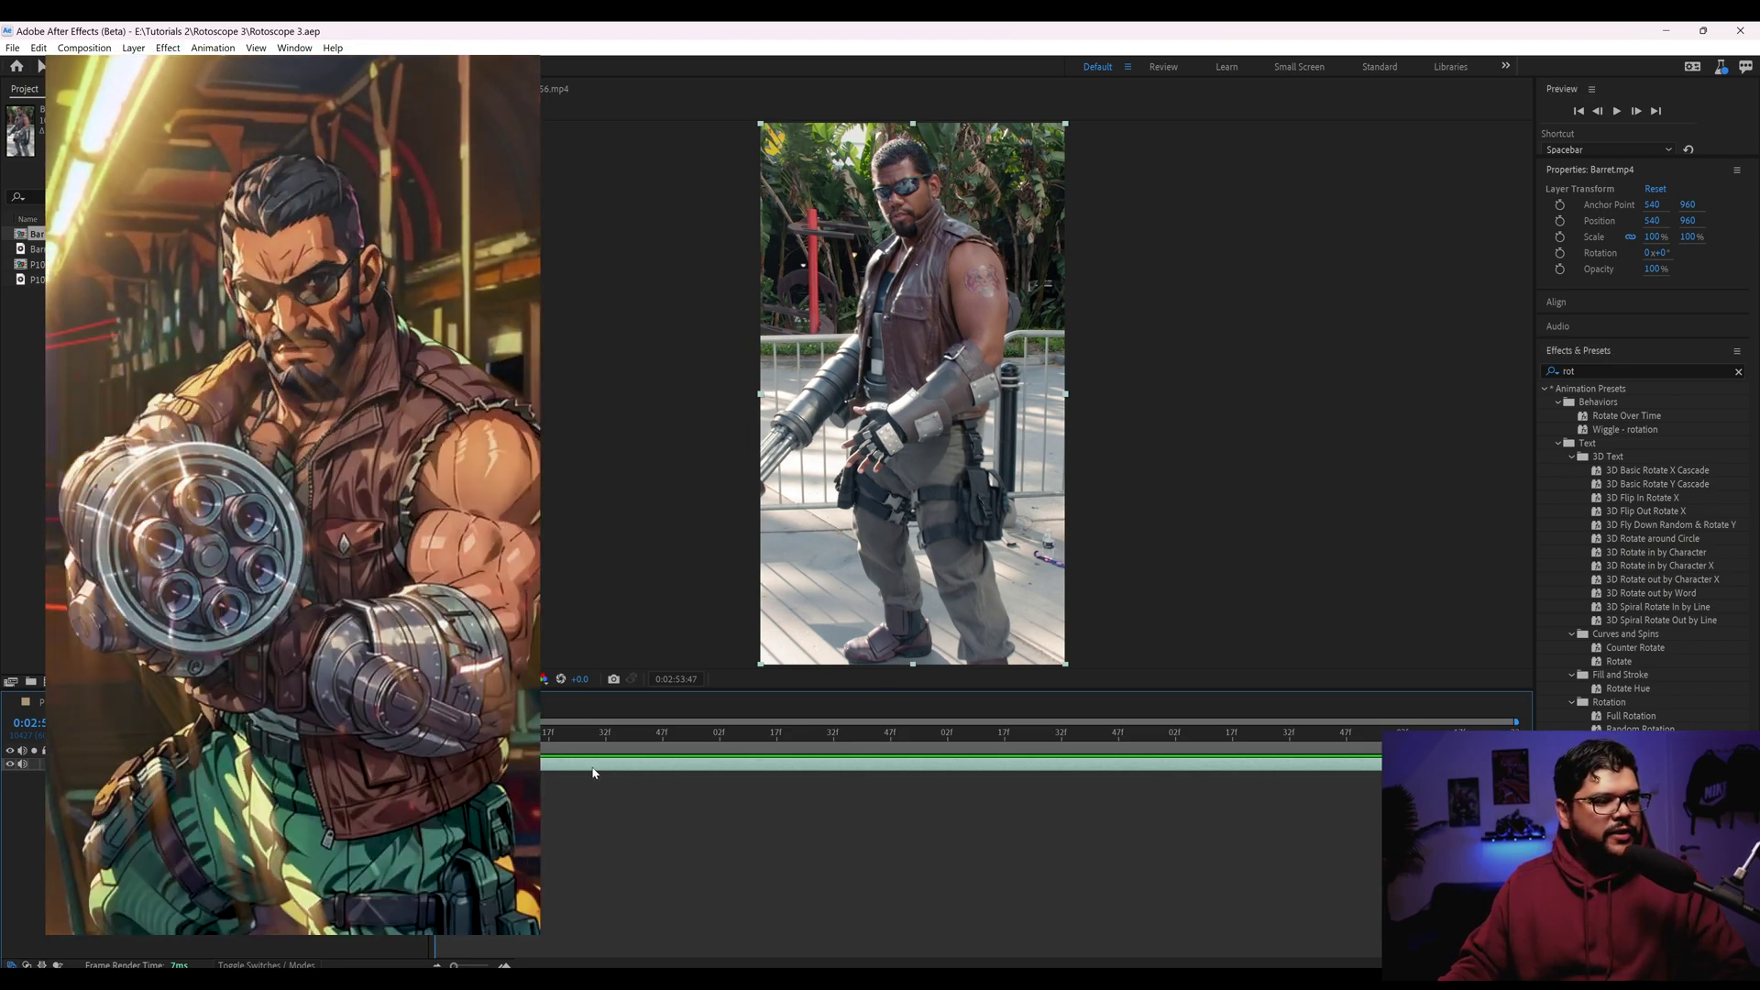
pyautogui.doubleClick(886, 632)
pyautogui.scroll(-1, 979, 315)
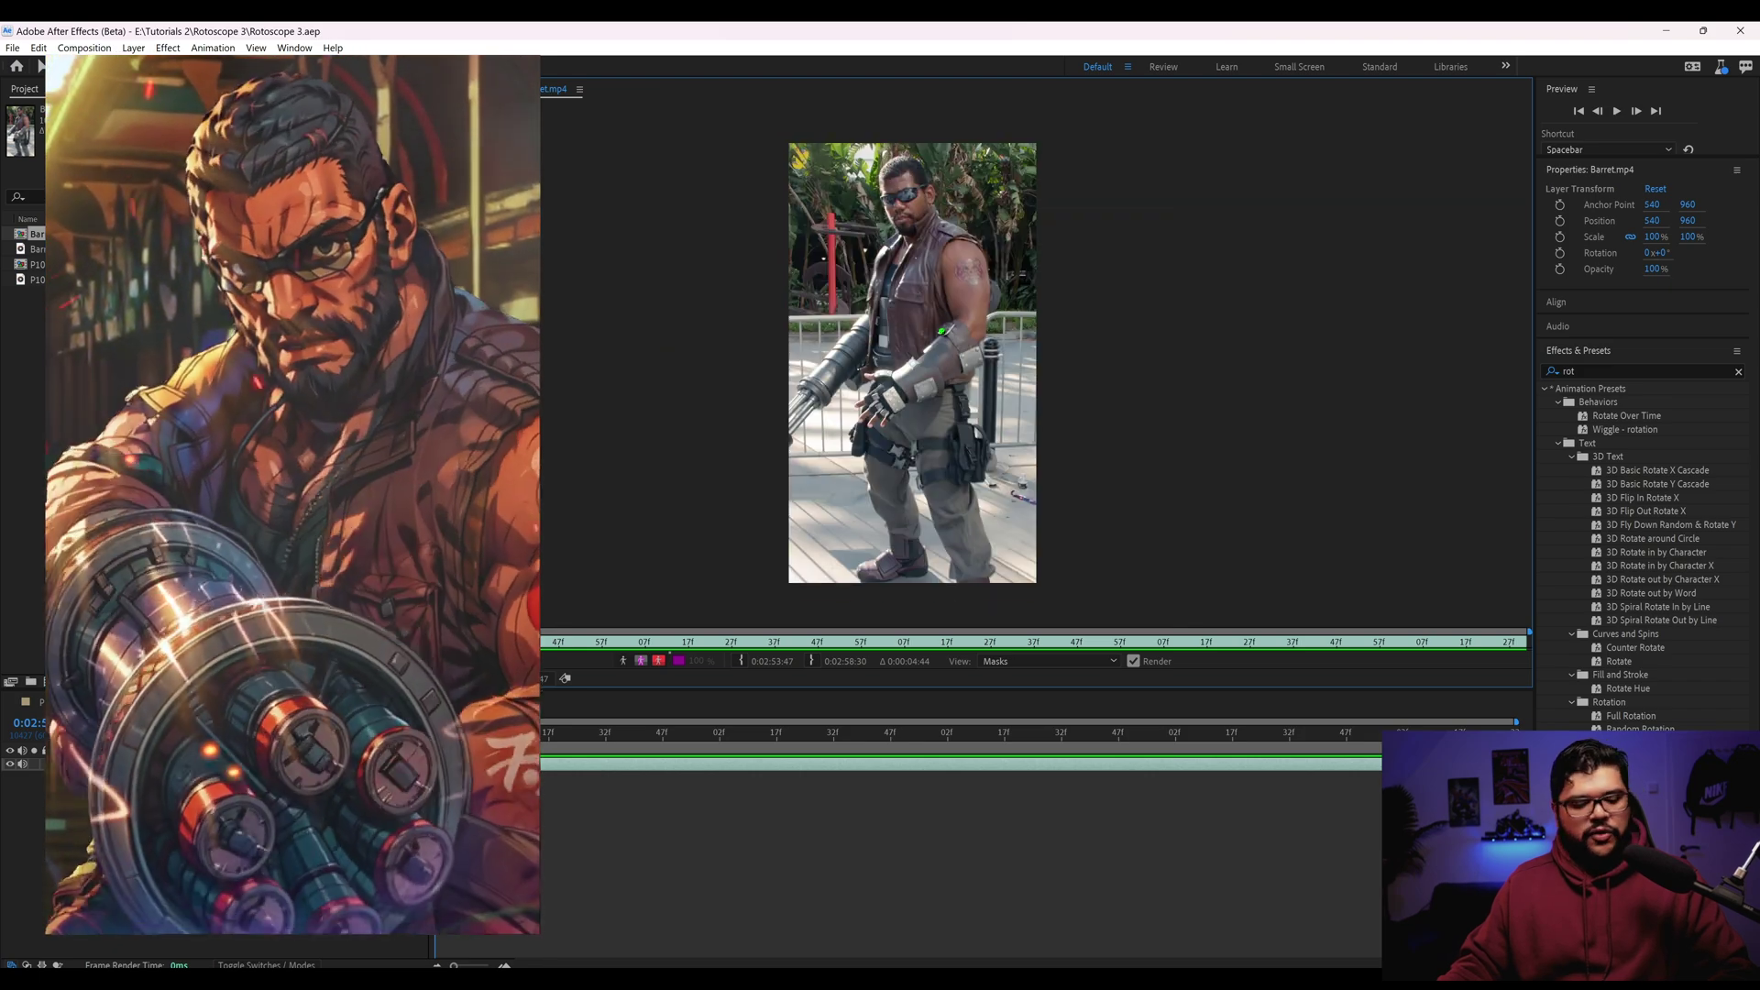
pyautogui.scroll(3, 931, 318)
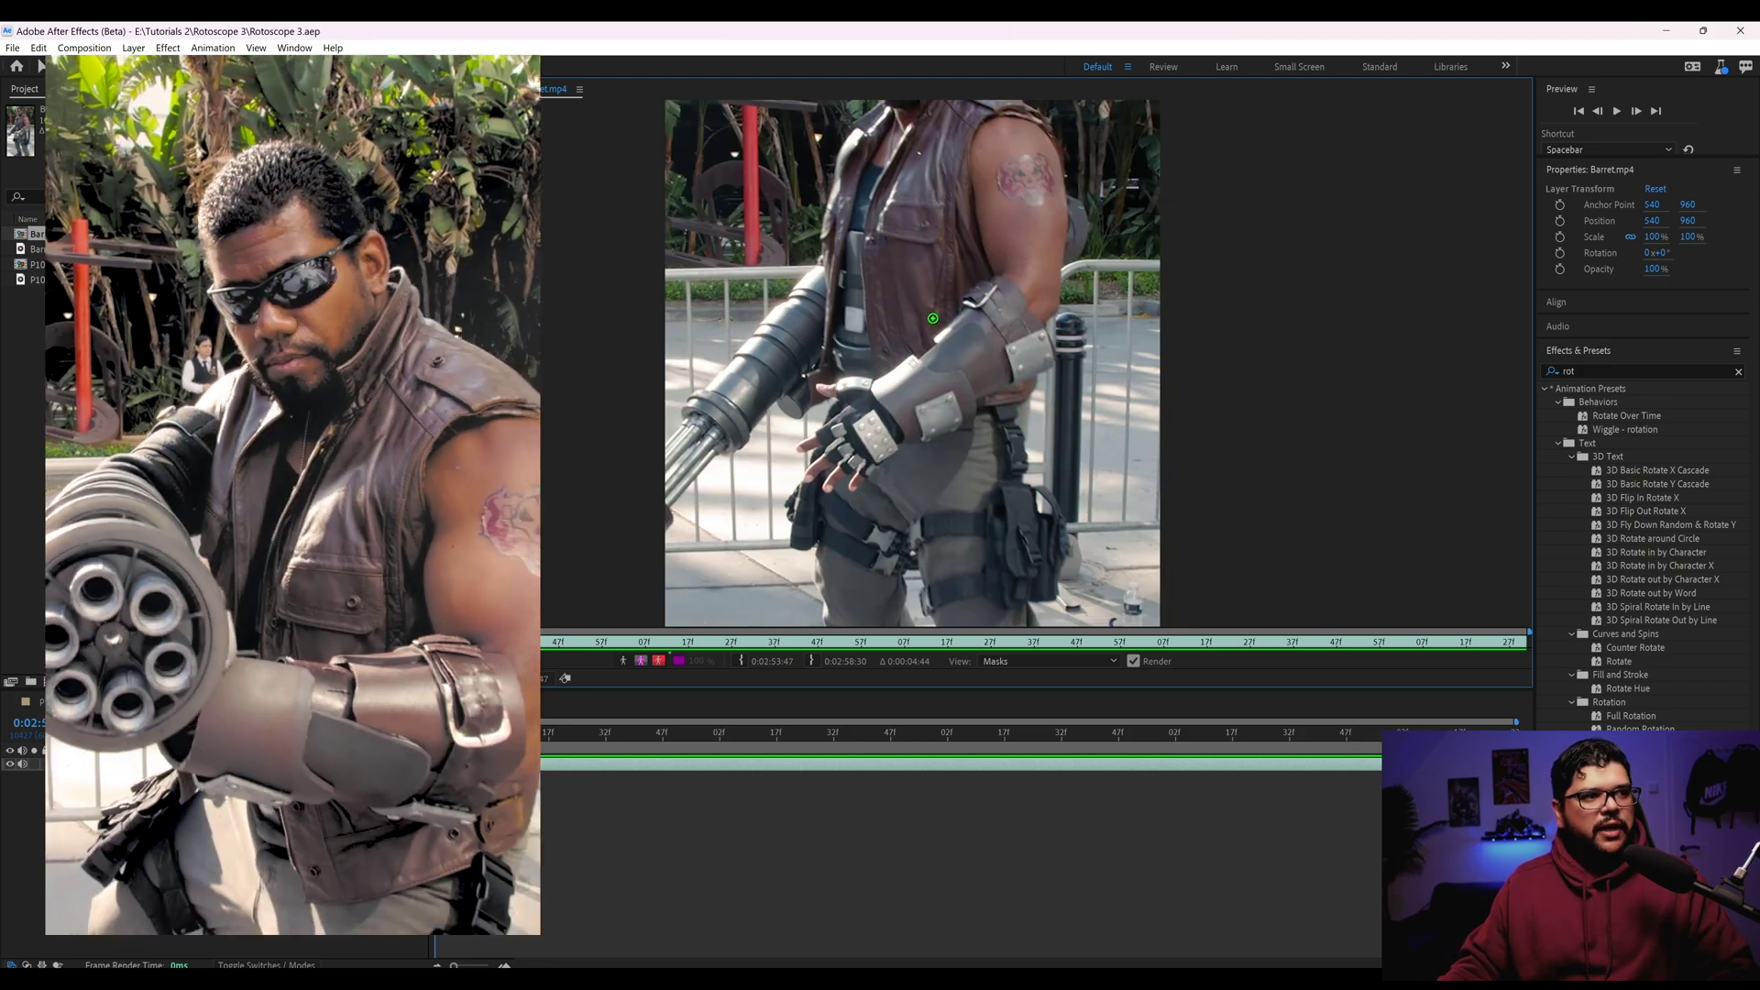
pyautogui.scroll(-4, 936, 315)
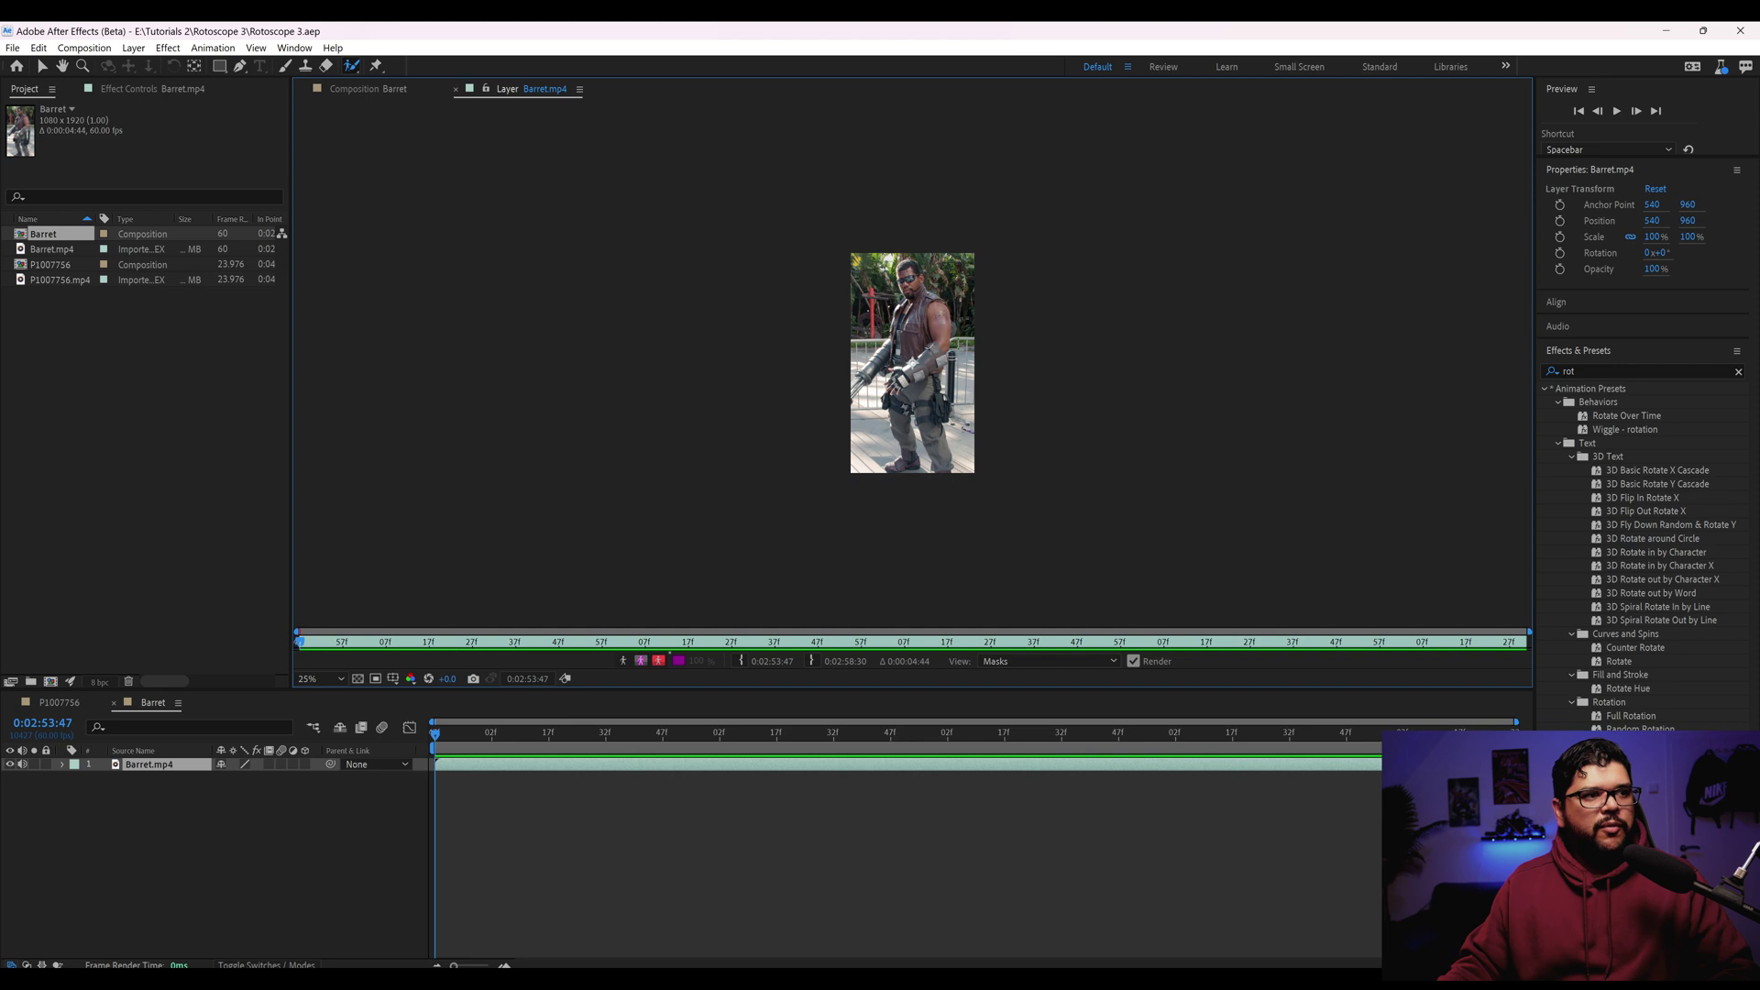
pyautogui.scroll(1, 902, 171)
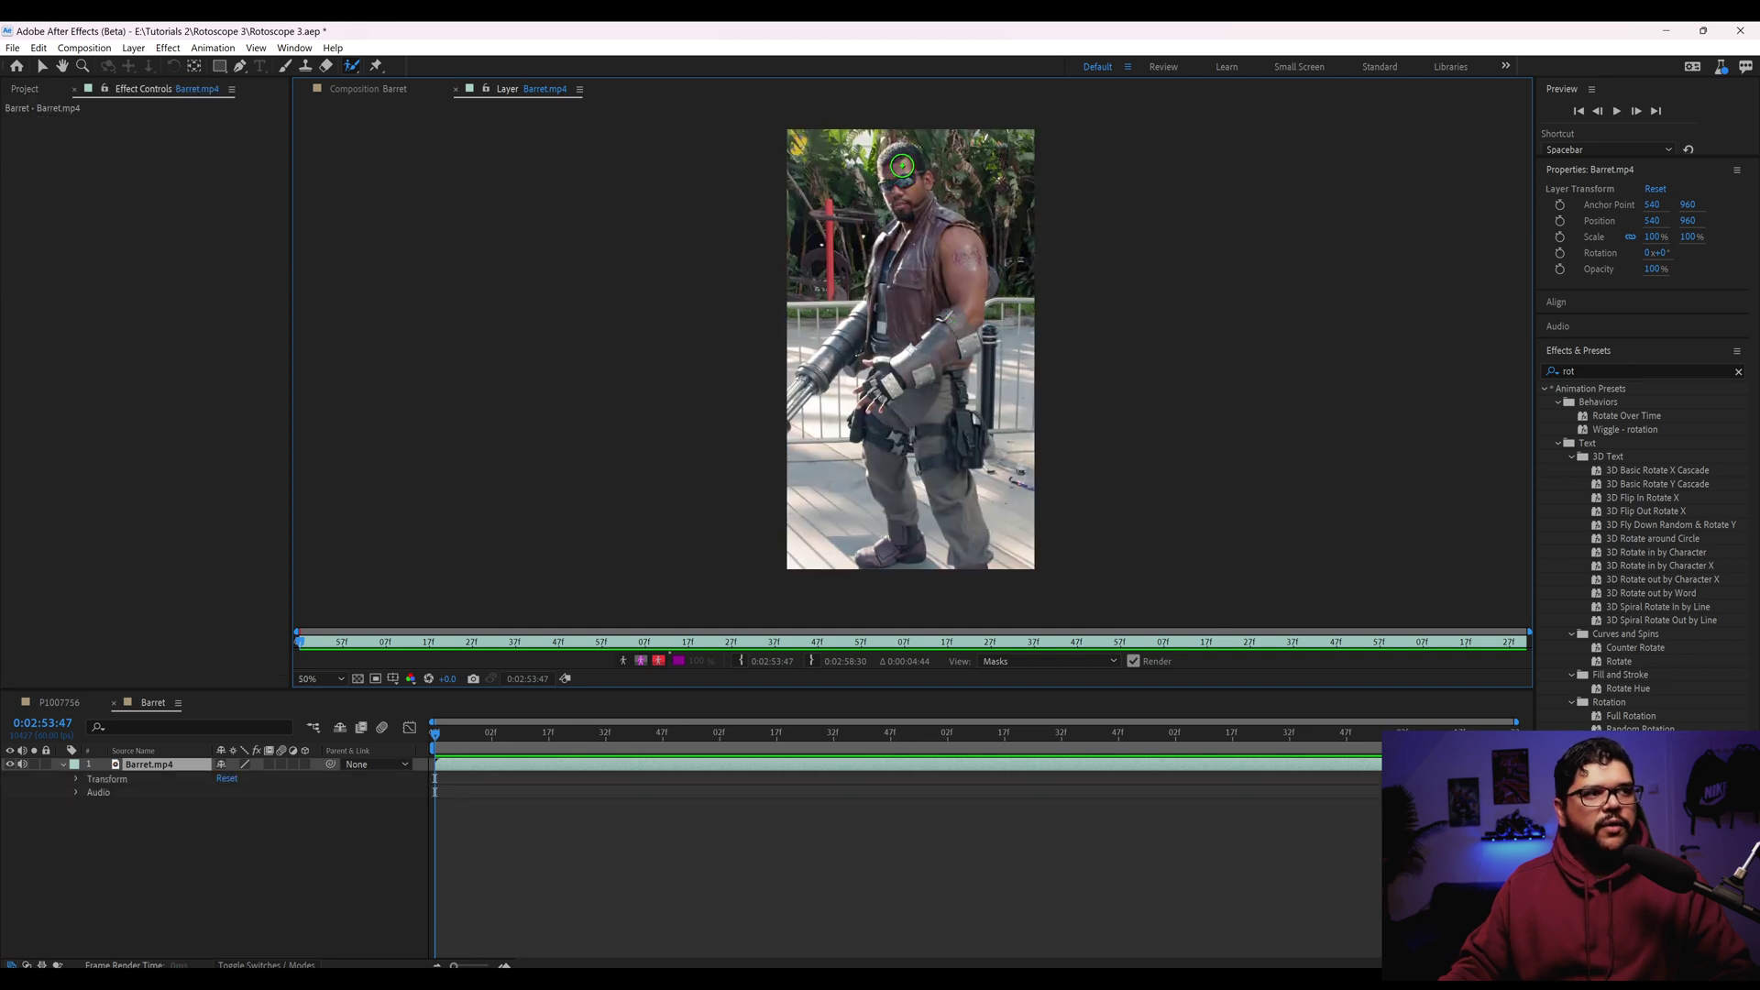
pyautogui.moveTo(902, 165); pyautogui.dragTo(949, 484)
pyautogui.press('\\')
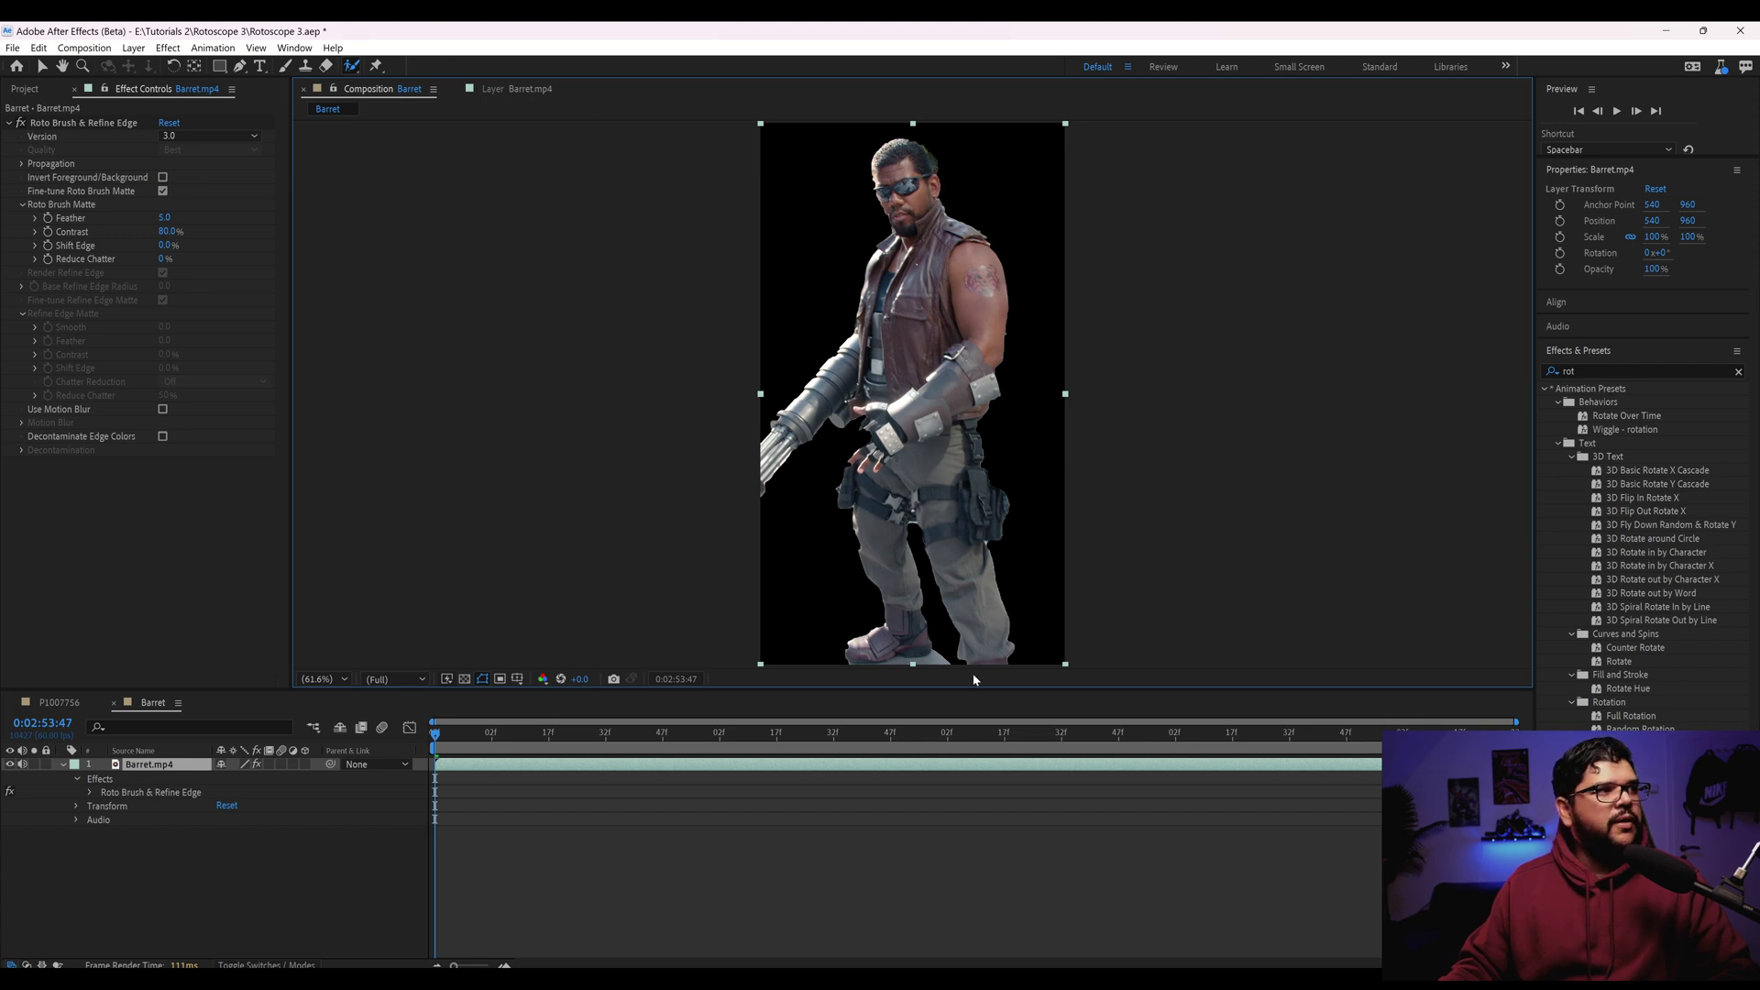
# Play the Barret clip from the Layer panel to propagate the 3.0 matte, then deselect the layer
pyautogui.click(523, 88)
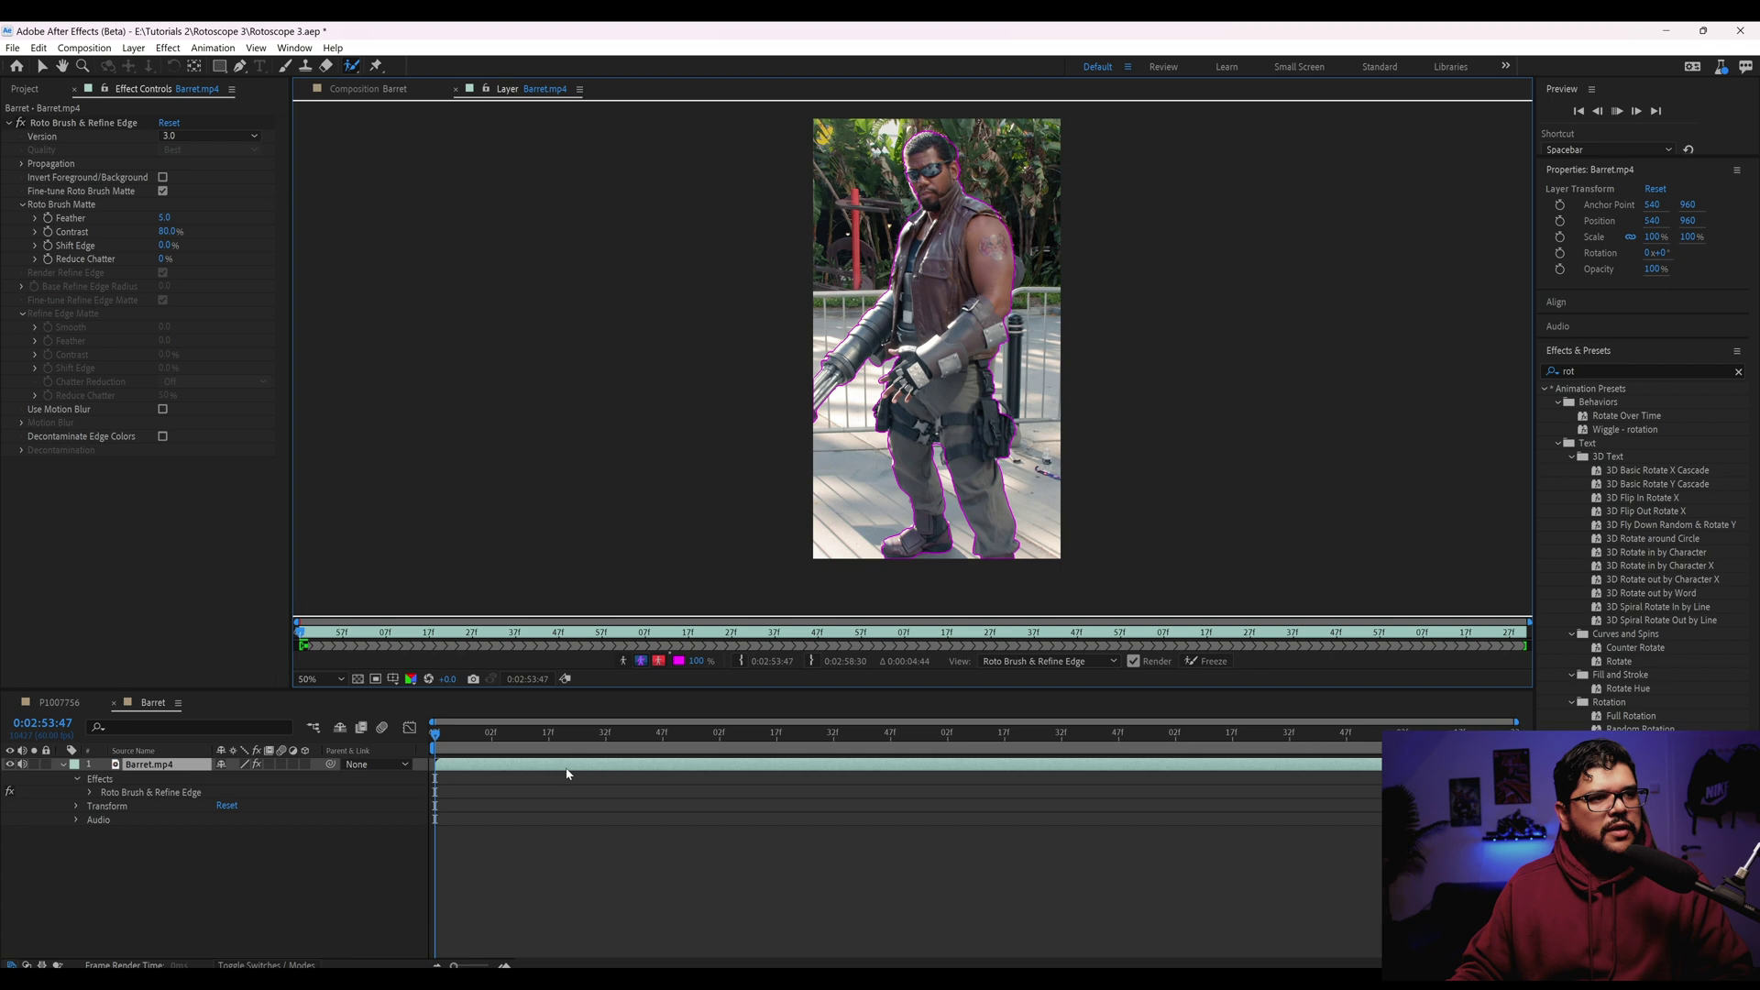
pyautogui.press('space')
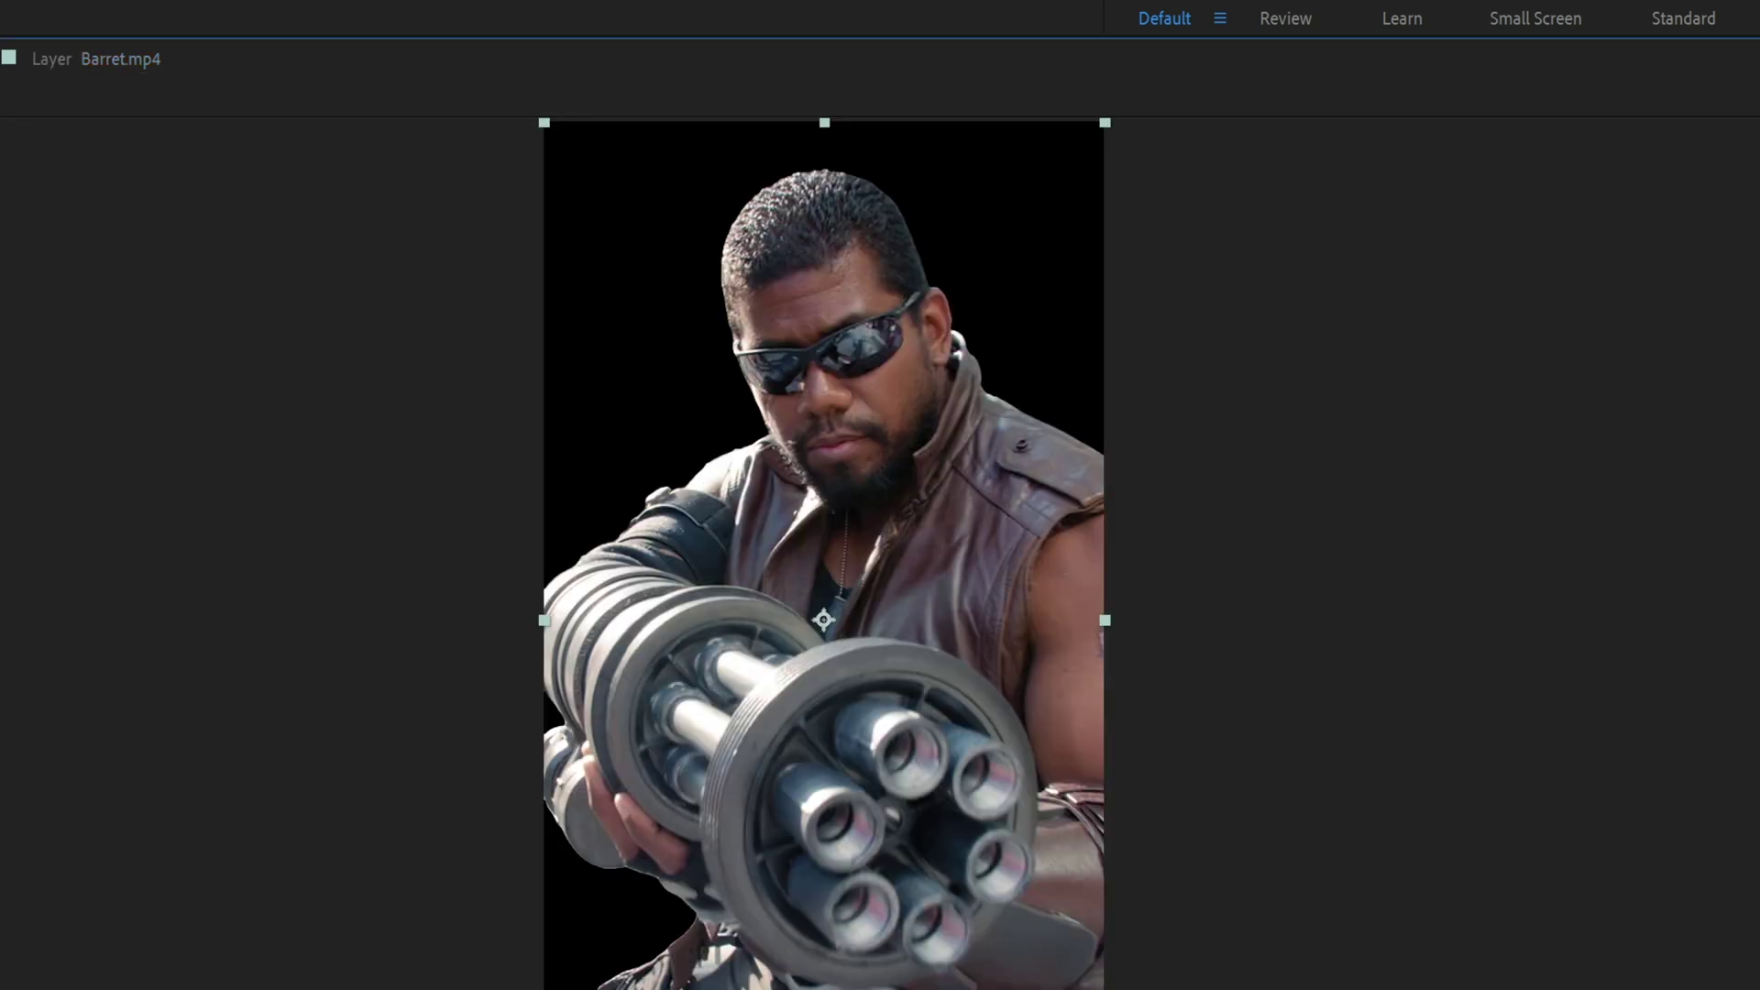
pyautogui.click(318, 862)
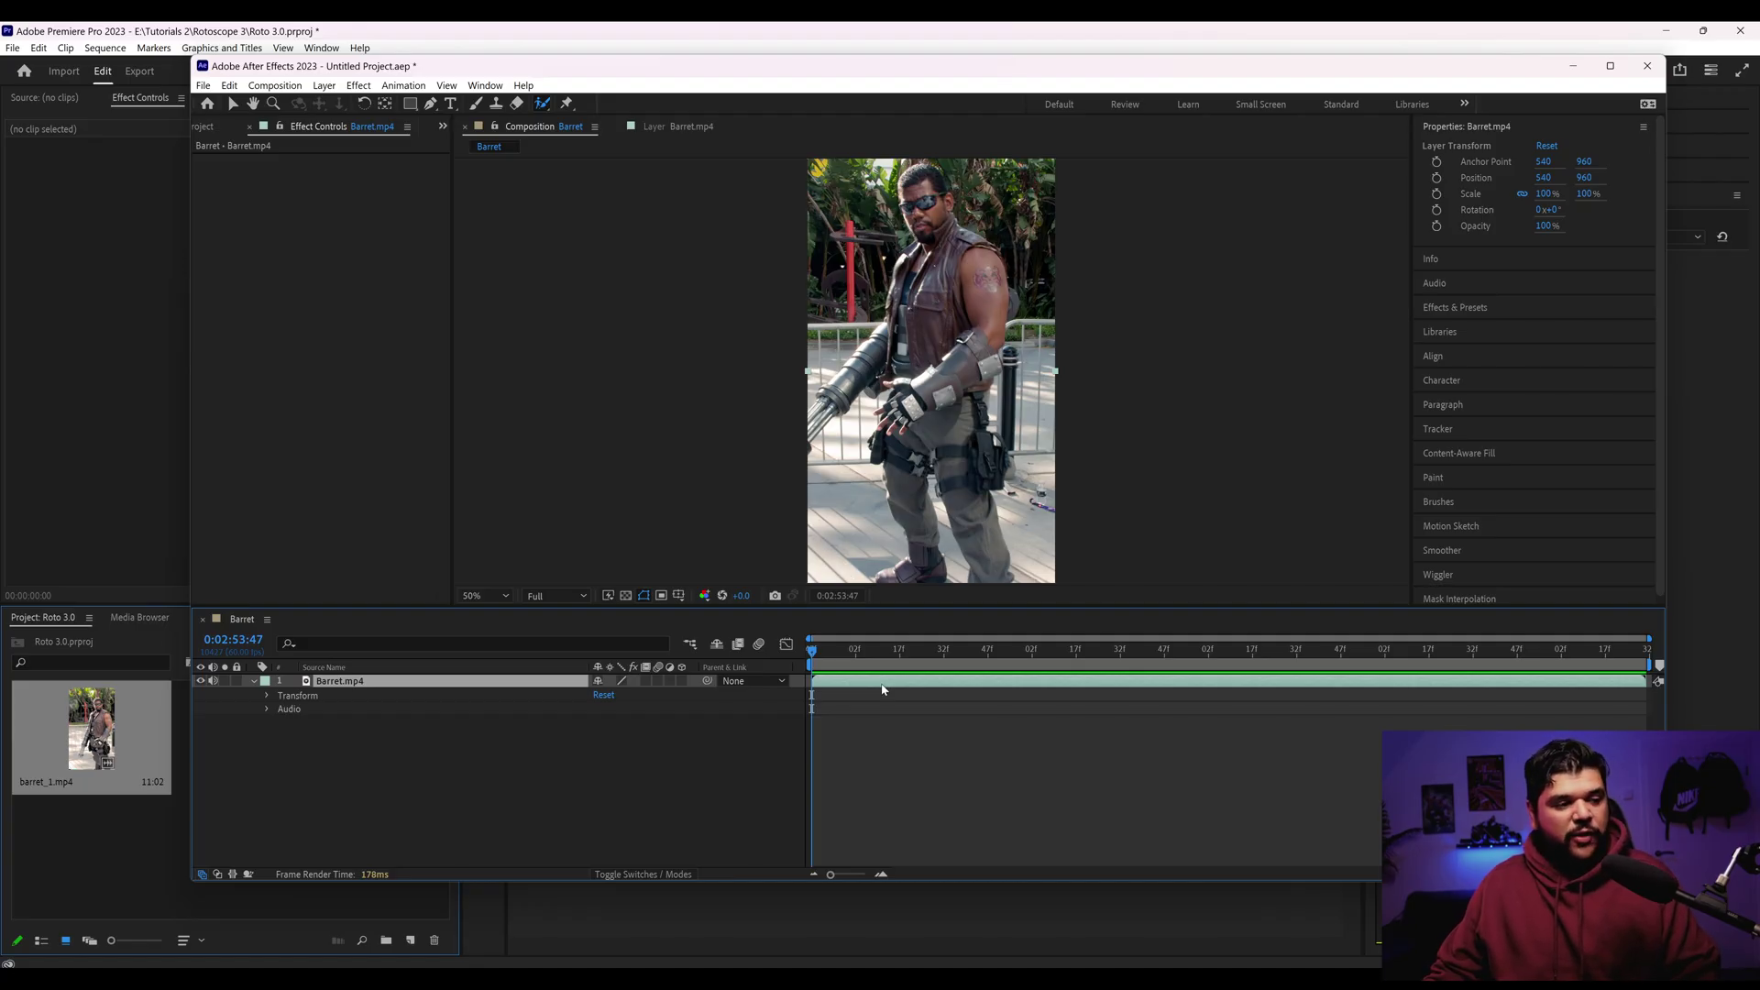
# Open the Barret layer and paint a Roto Brush 2.0 stroke on the torso, checking legs and head
pyautogui.doubleClick(882, 689)
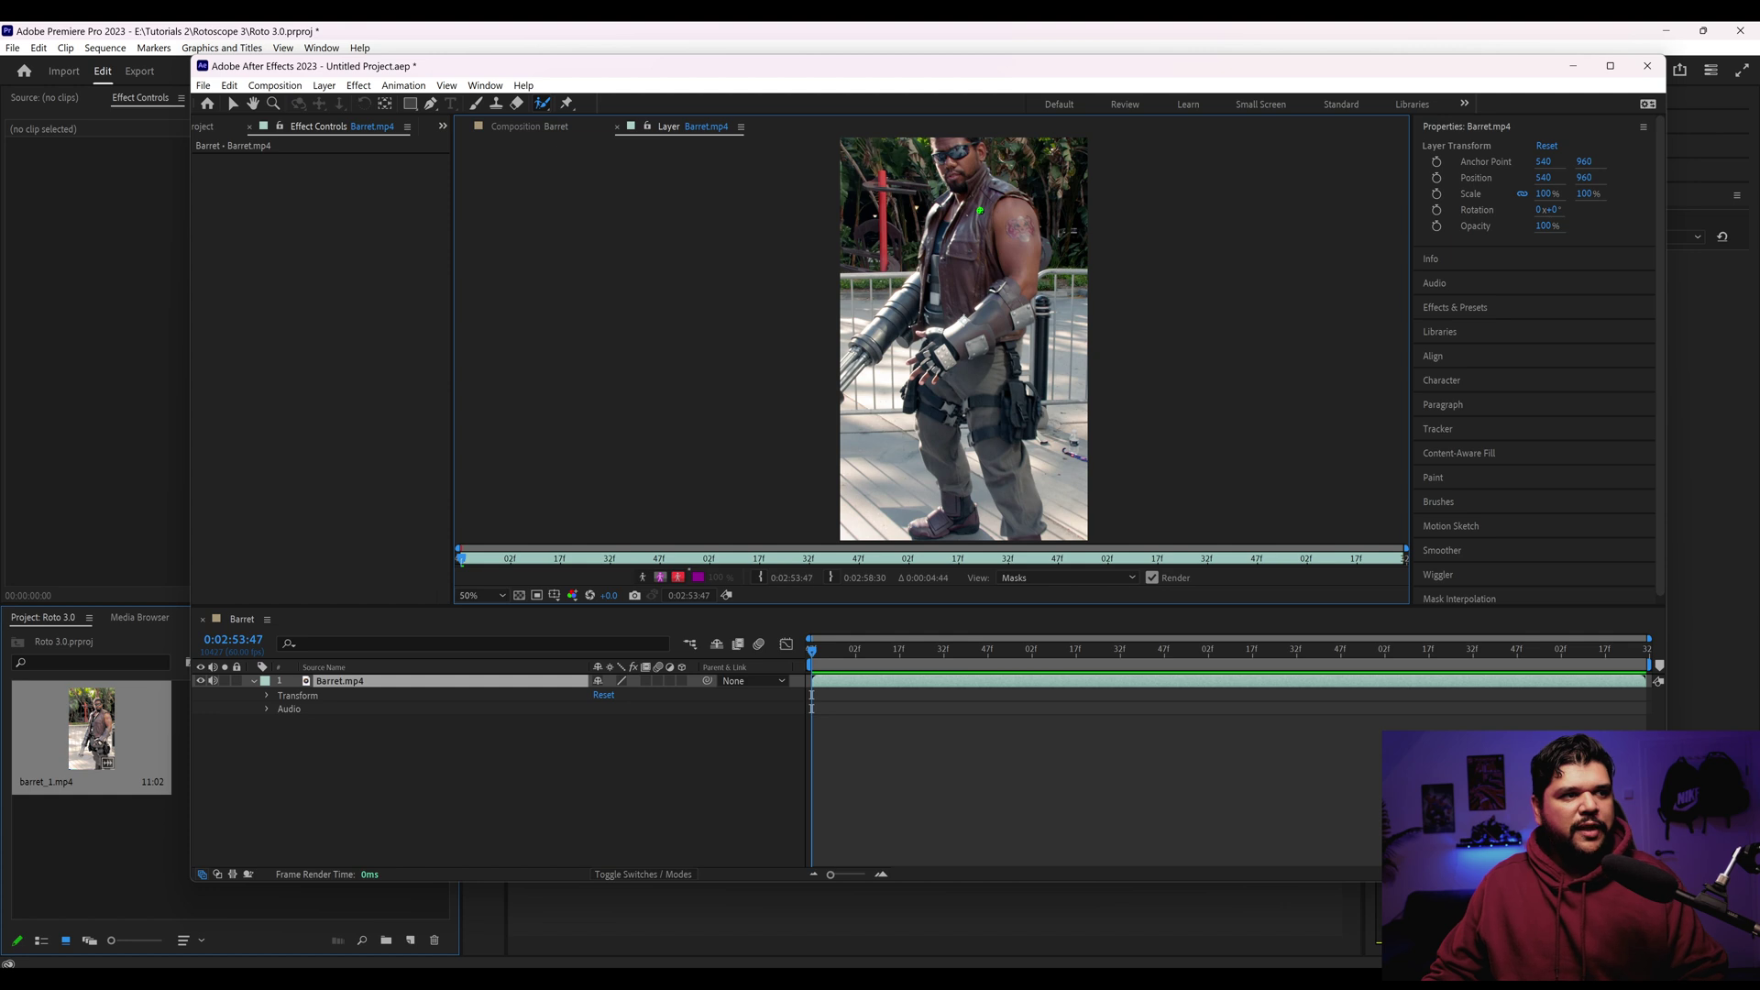
pyautogui.moveTo(980, 211); pyautogui.dragTo(981, 330)
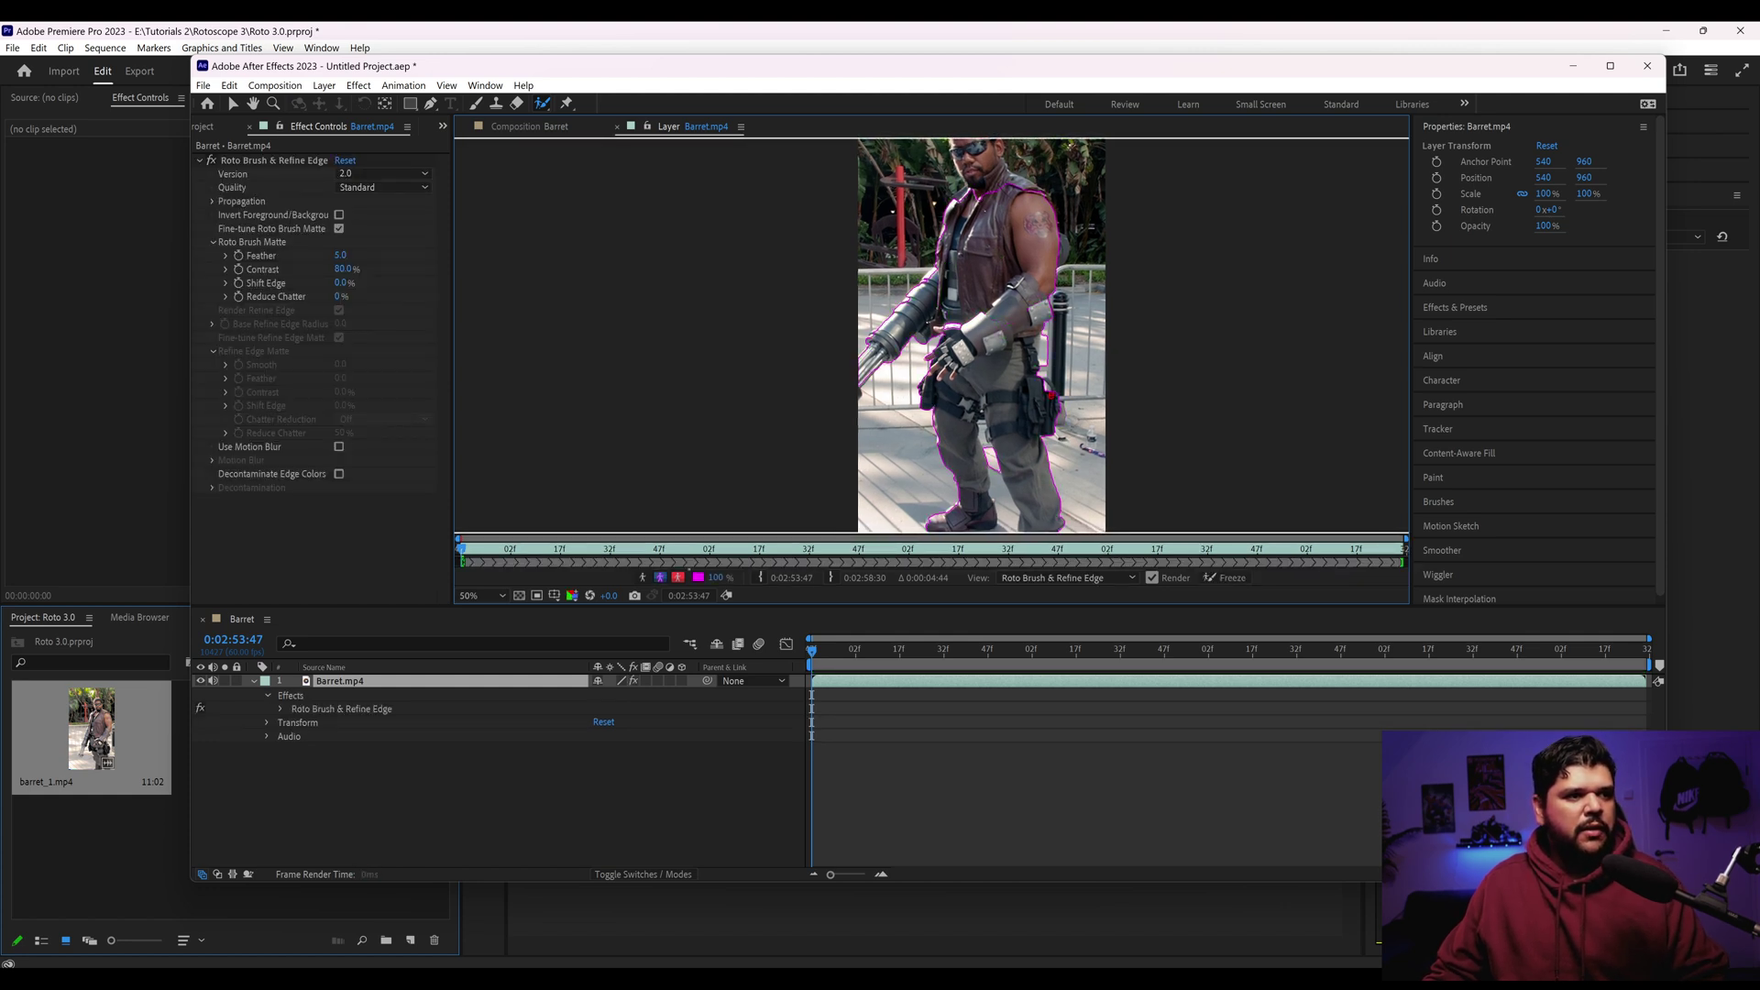
pyautogui.moveTo(1092, 440); pyautogui.dragTo(1042, 374)
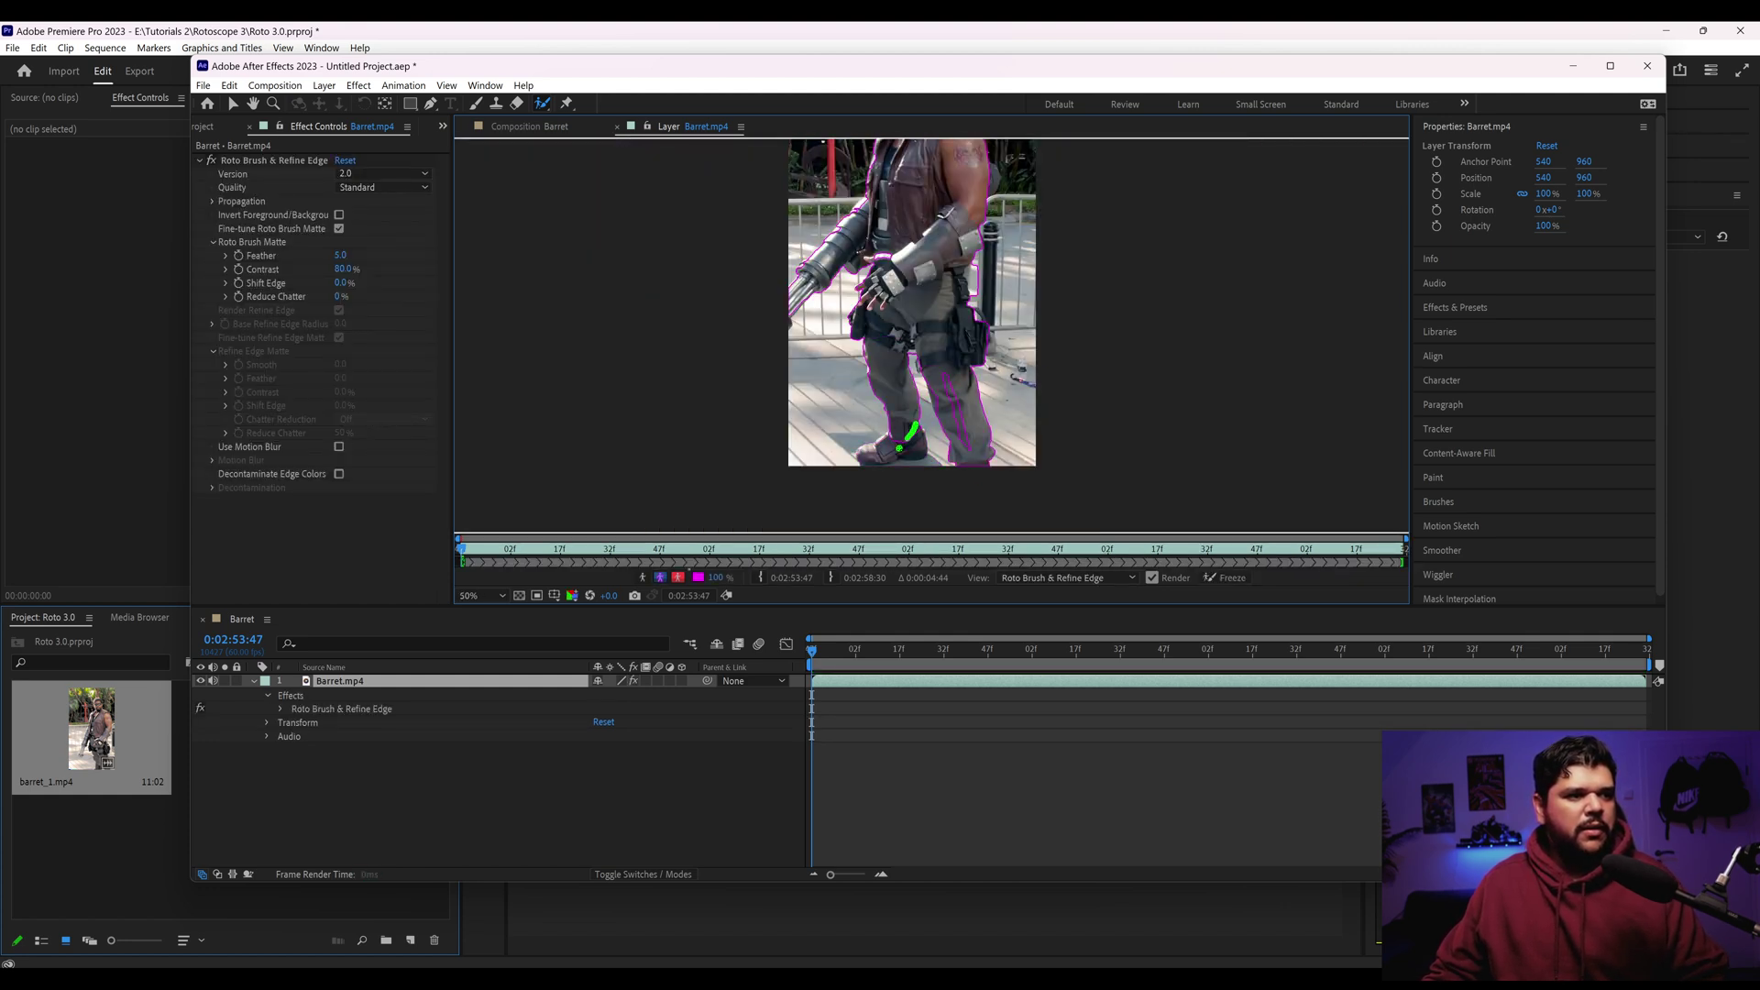
pyautogui.moveTo(936, 392); pyautogui.dragTo(943, 508)
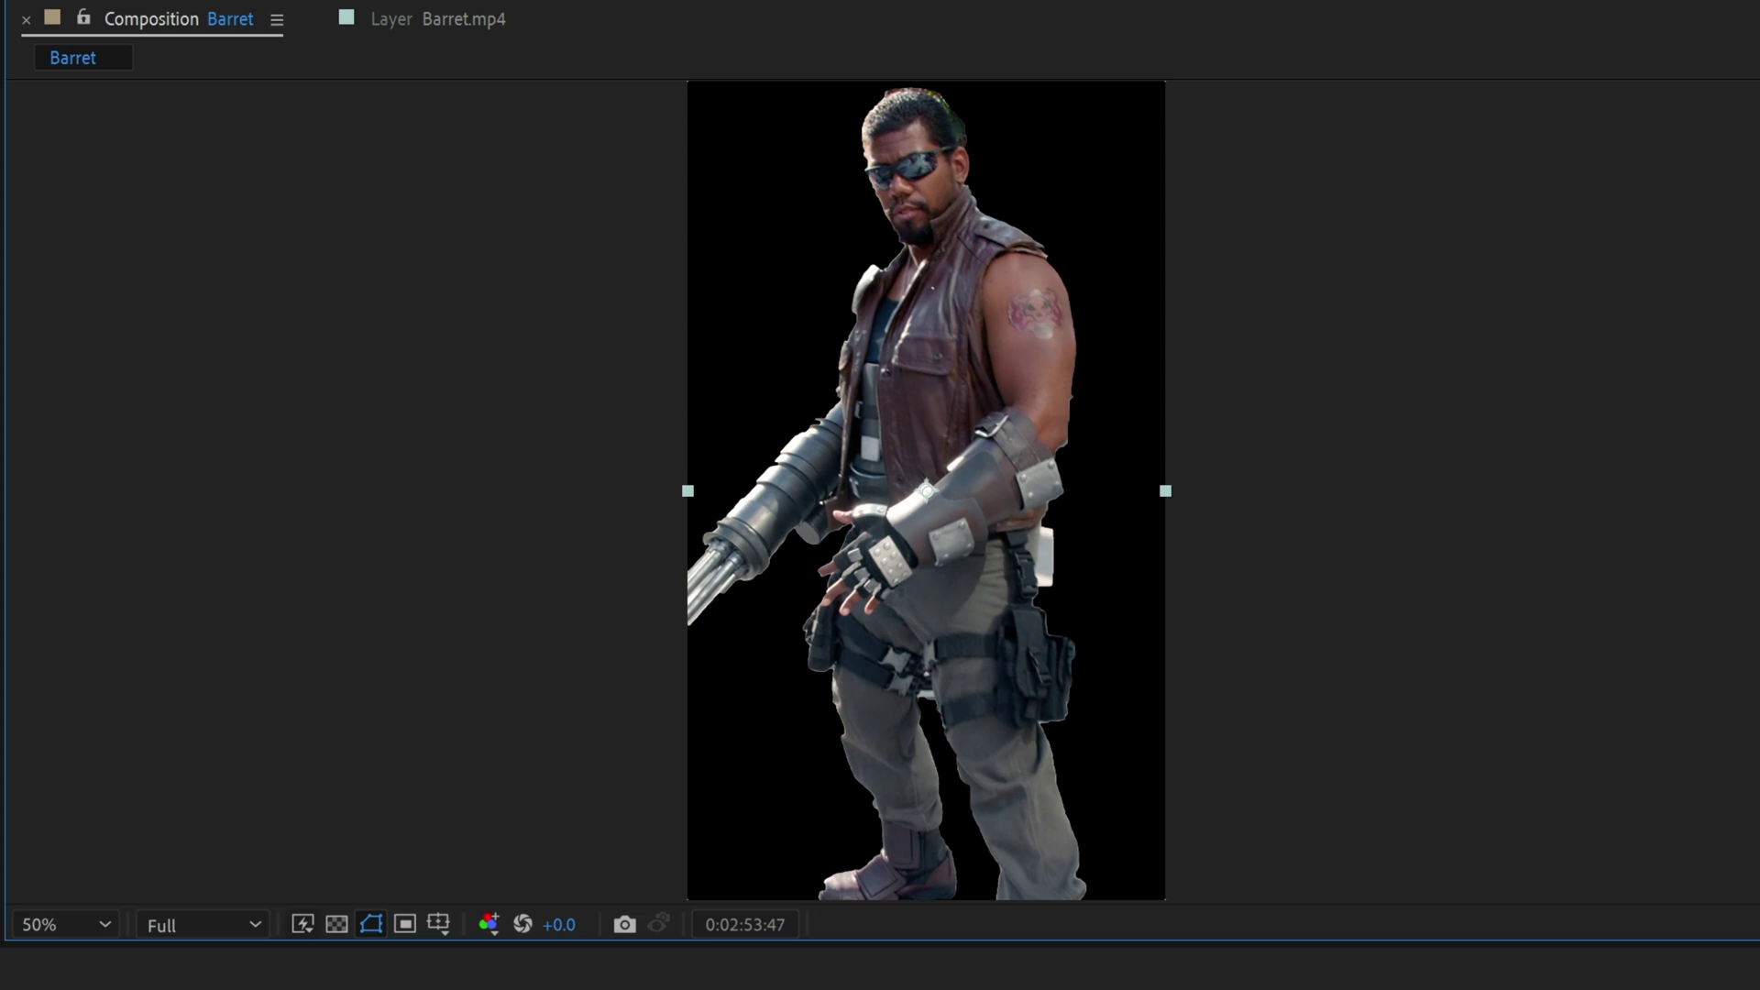
# Play the clip from the Layer panel to propagate the 2.0 matte, then stop playback
pyautogui.click(416, 22)
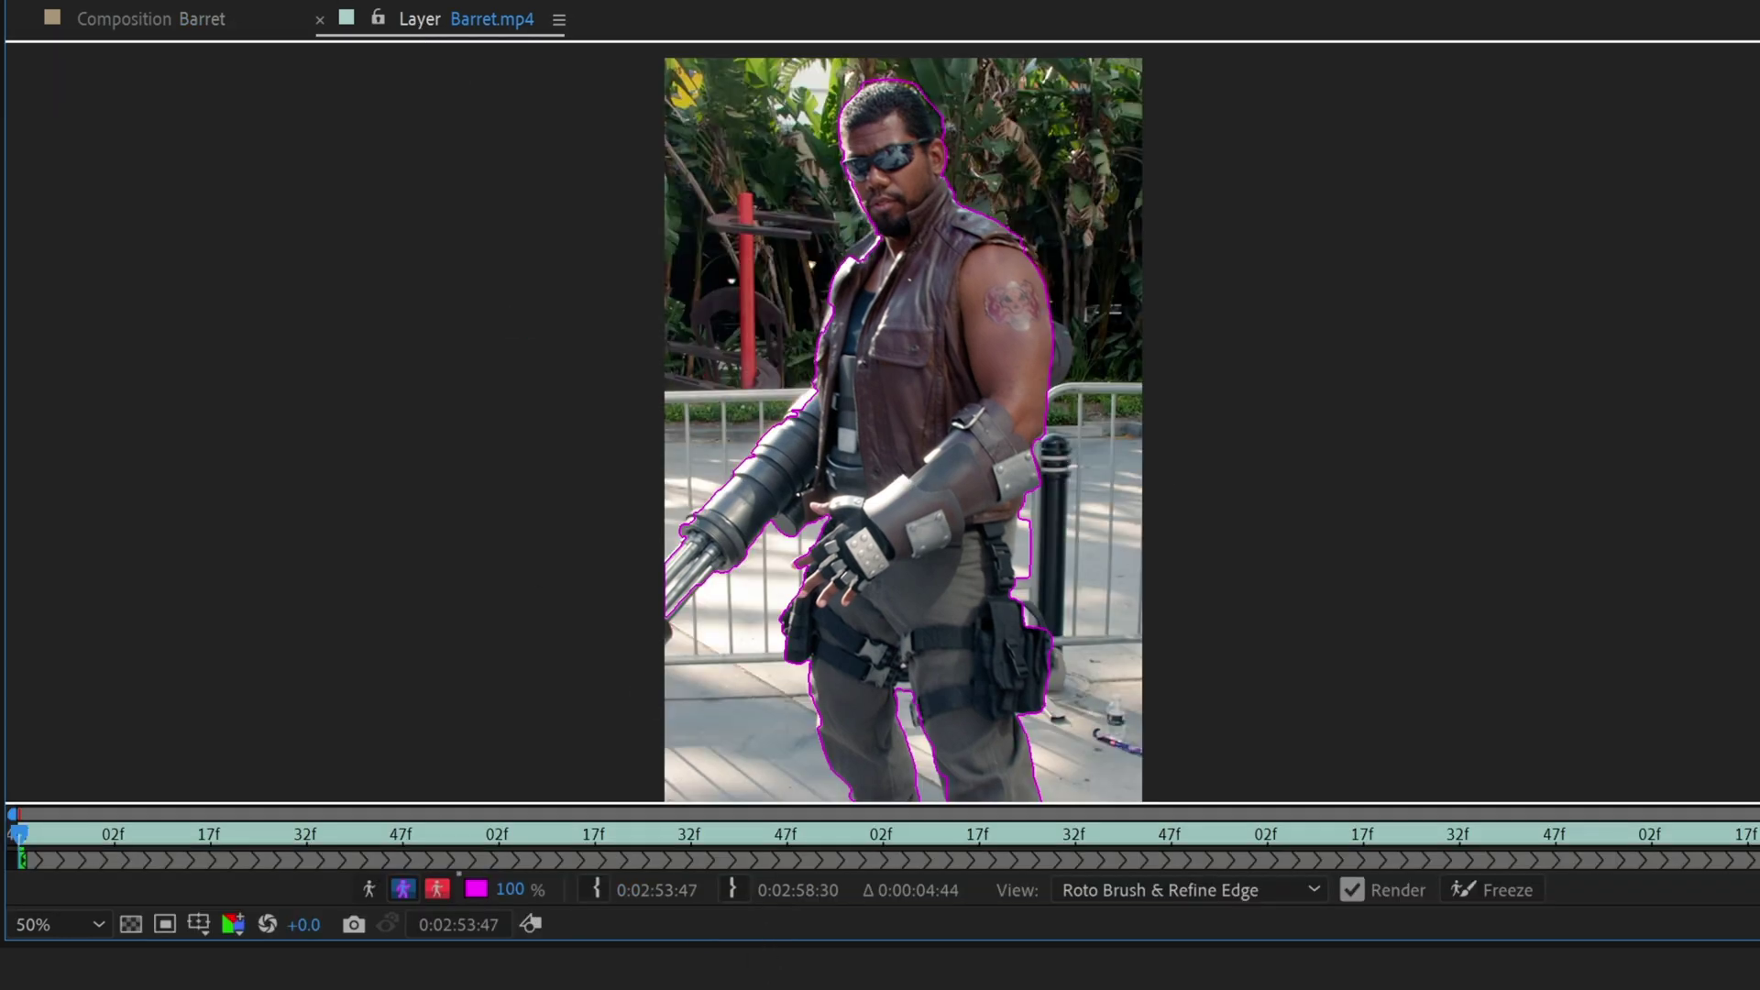
pyautogui.press('space')
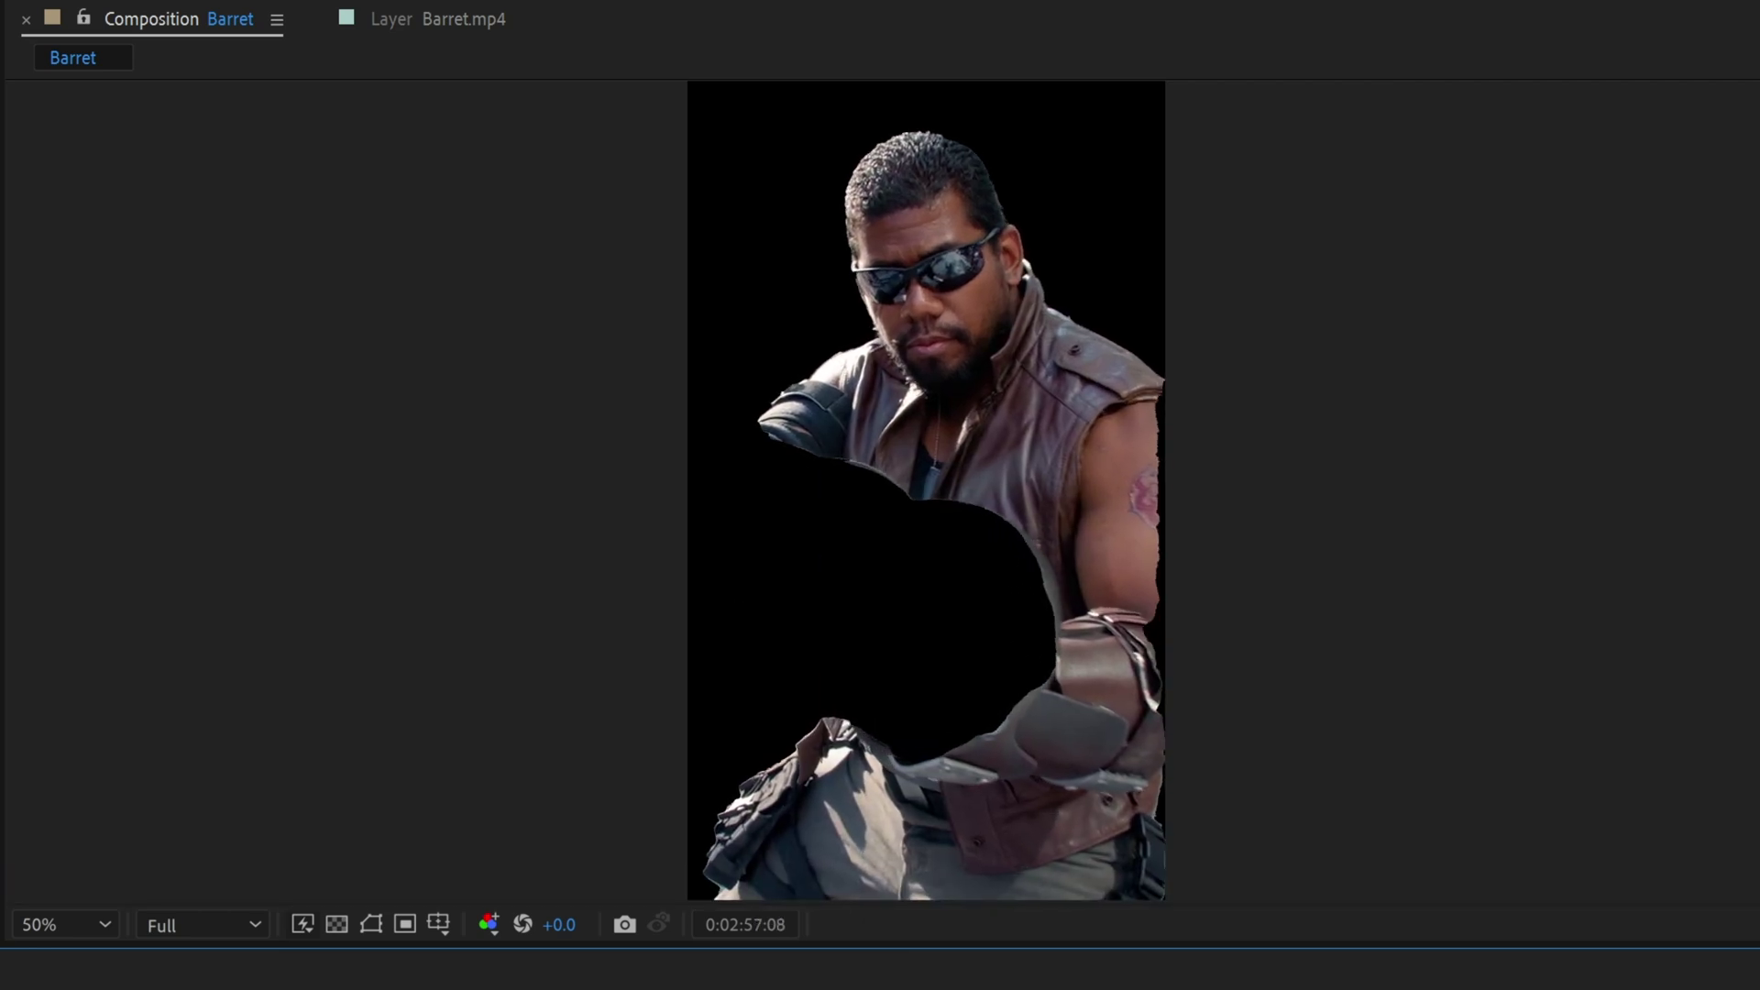
pyautogui.press('space')
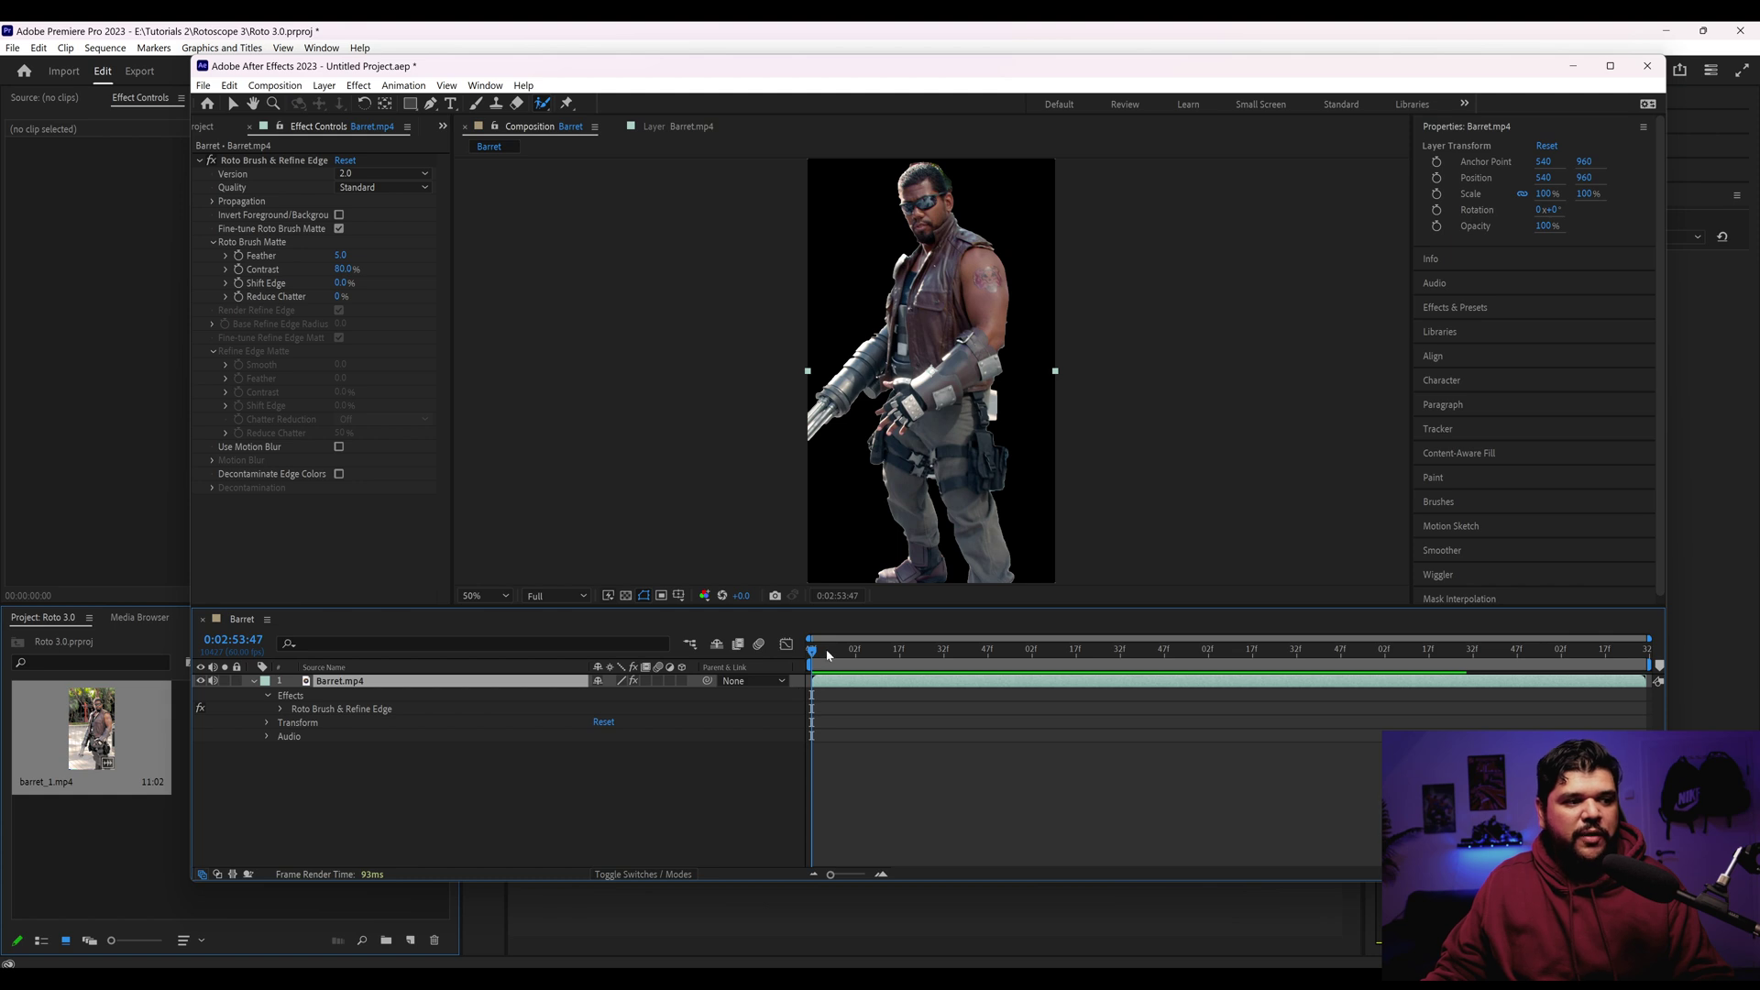
# Bring up the P1007756 composition showing the masked cosplayer's Roto Brush 3.0 cutout on black
pyautogui.click(204, 125)
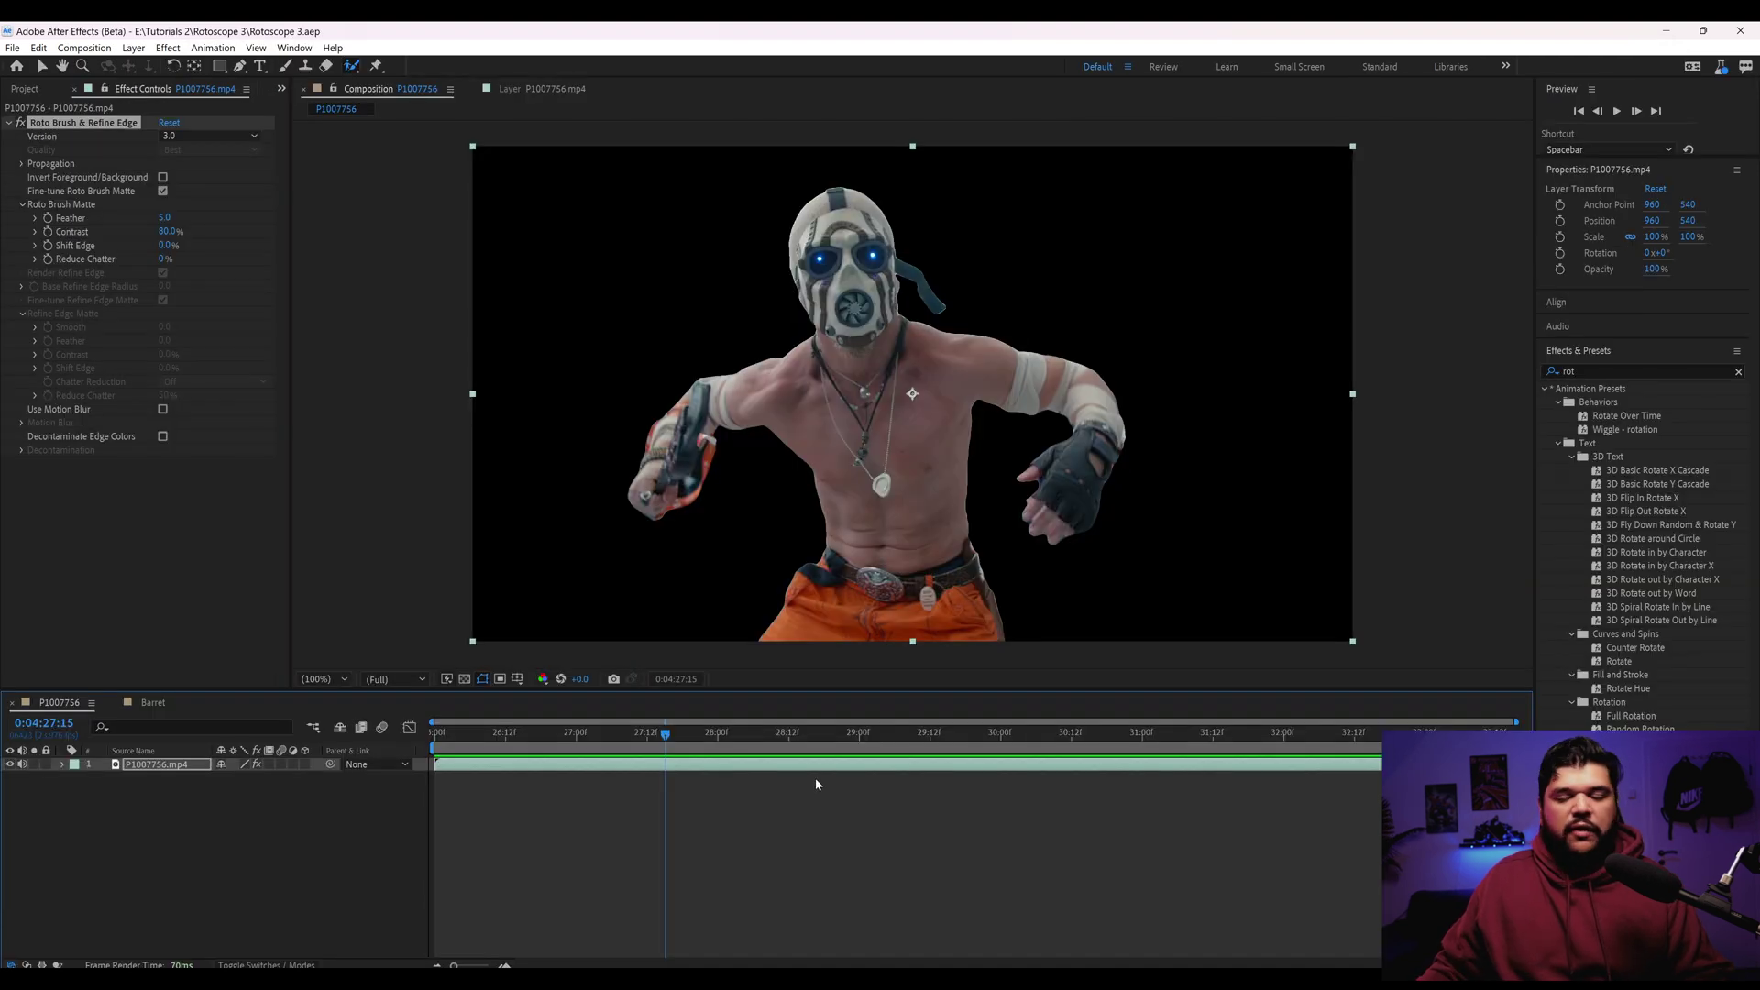